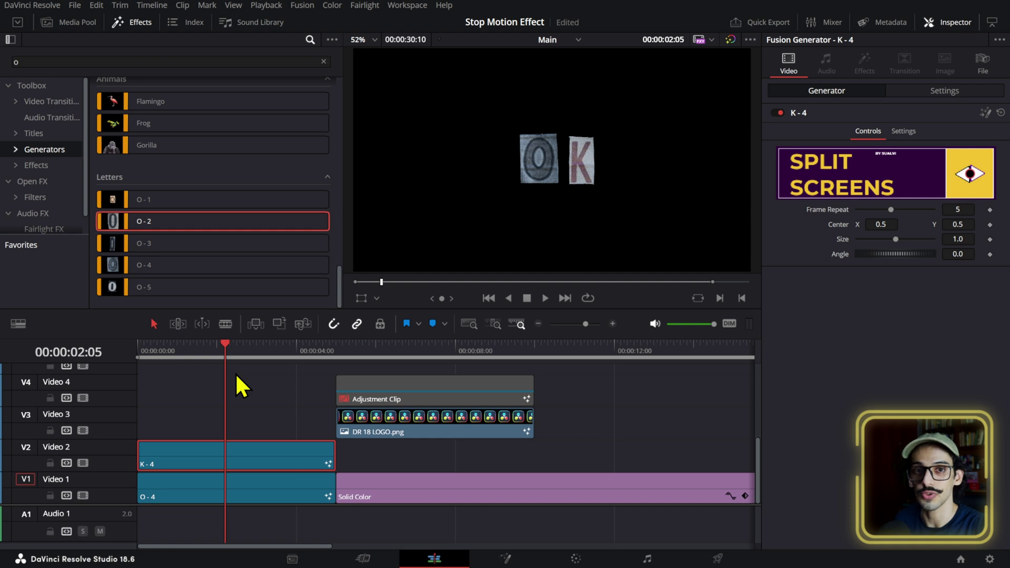
{"action": "left_click_drag", "start_coordinate": [155, 224], "coordinate": [193, 386]}
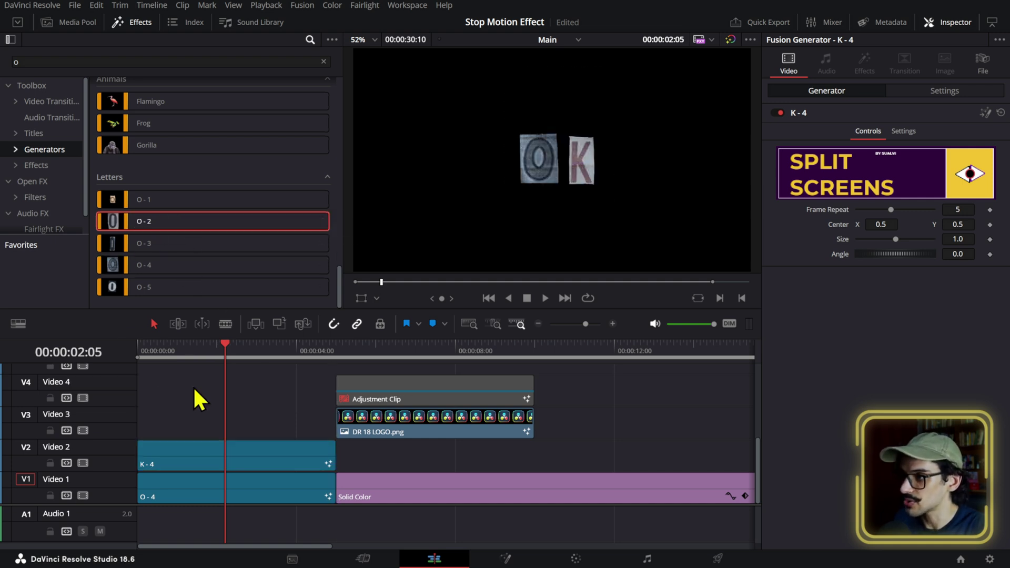
{"action": "left_click_drag", "start_coordinate": [166, 224], "coordinate": [177, 385]}
{"action": "left_click", "coordinate": [136, 349]}
{"action": "key", "text": "space"}
{"action": "key", "text": "space"}
{"action": "left_click", "coordinate": [221, 390]}
{"action": "key", "text": "Delete"}
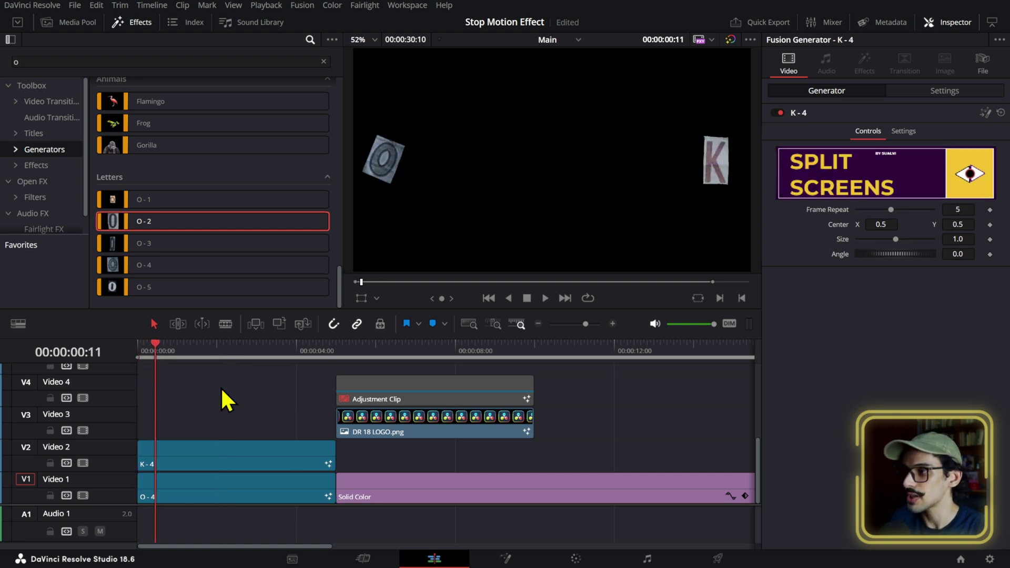
Open the K - 4 clip on Video 2 in the Fusion page
{"action": "left_click", "coordinate": [209, 450]}
{"action": "right_click", "coordinate": [210, 450]}
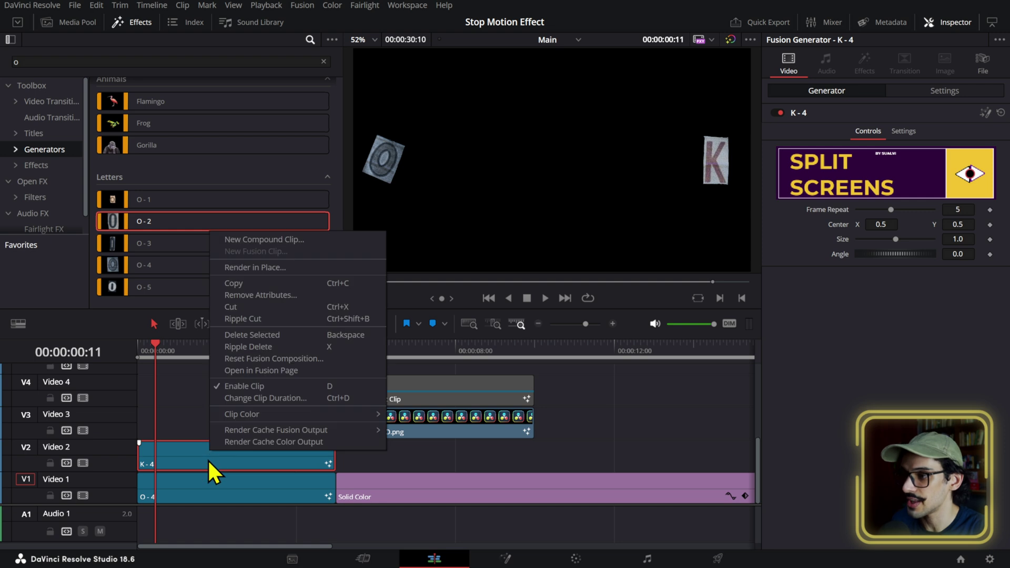
{"action": "left_click", "coordinate": [286, 371]}
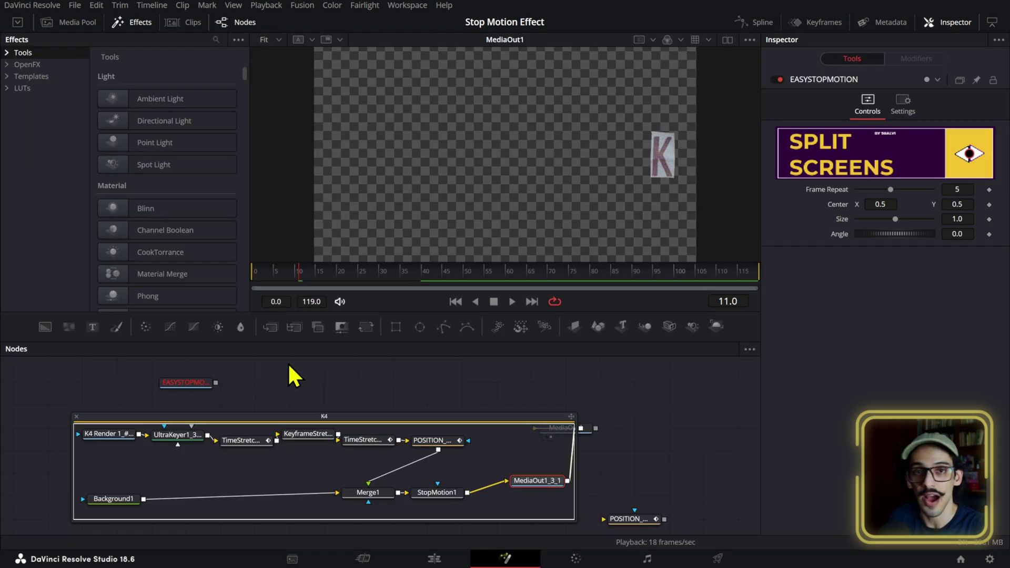
Show the KeyframeStretcher output in the viewer and delete the TimeStretcher node that follows it
{"action": "left_click", "coordinate": [377, 445]}
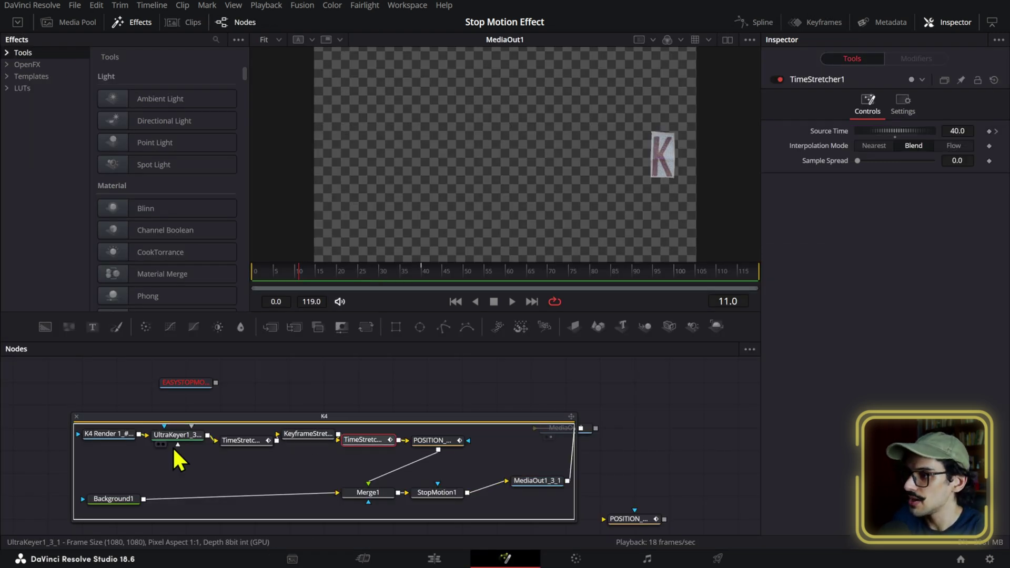
{"action": "left_click", "coordinate": [308, 435]}
{"action": "key", "text": "1"}
{"action": "left_click", "coordinate": [361, 439]}
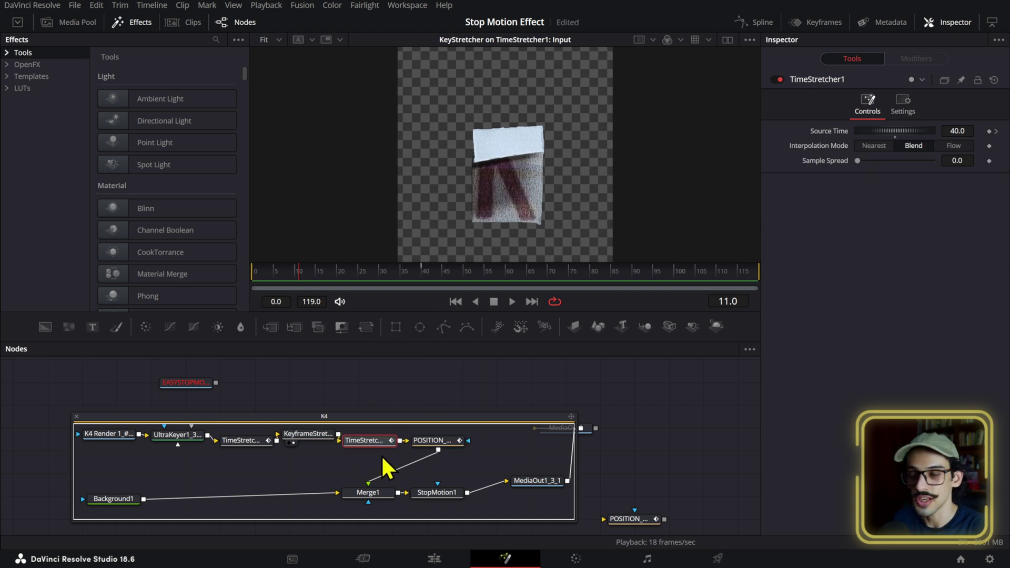
{"action": "key", "text": "Delete"}
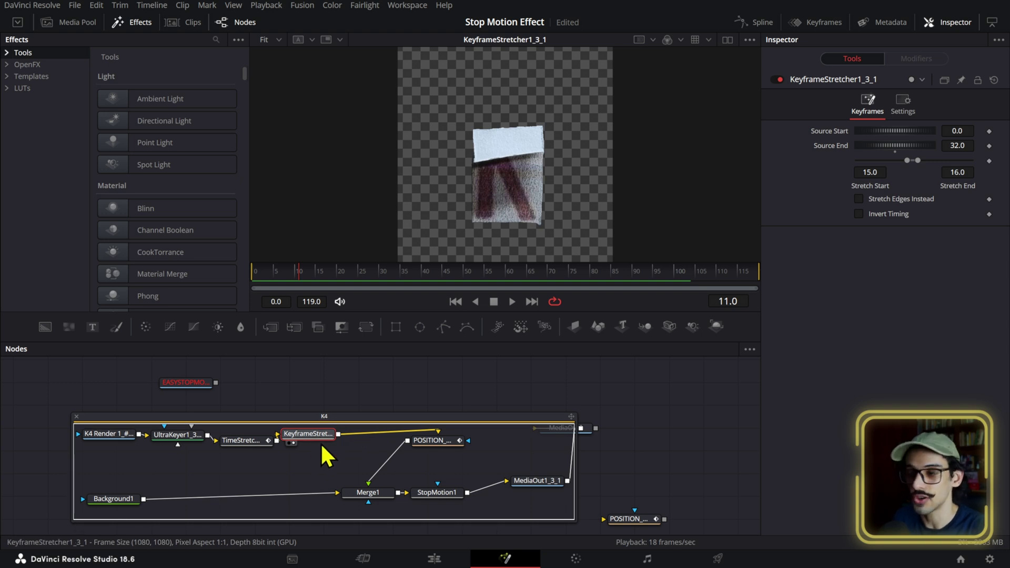
Add a Time Stretcher node between the KeyframeStretcher and the POSITION transform node
{"action": "key", "text": "shift+space"}
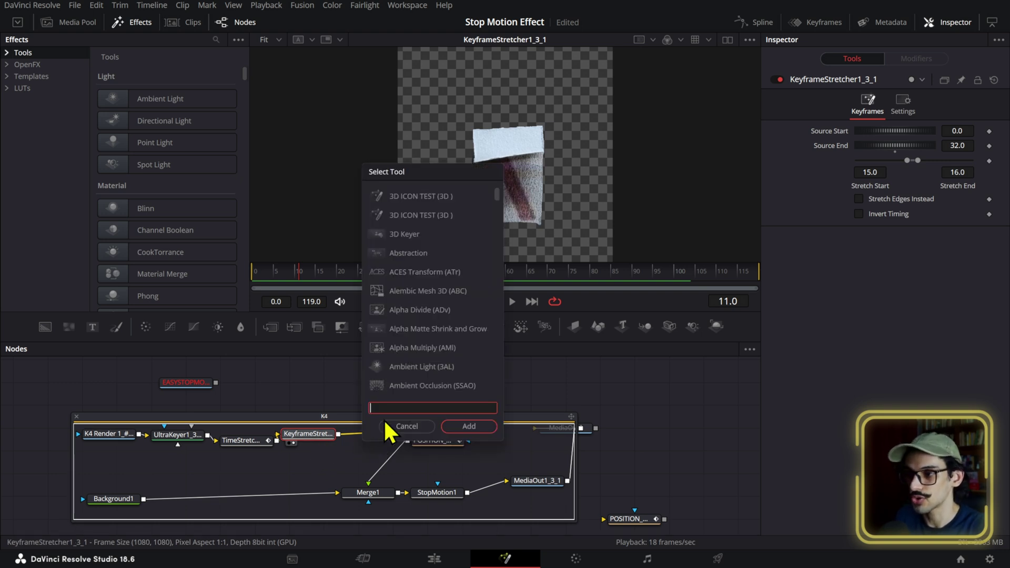
{"action": "type", "text": "time"}
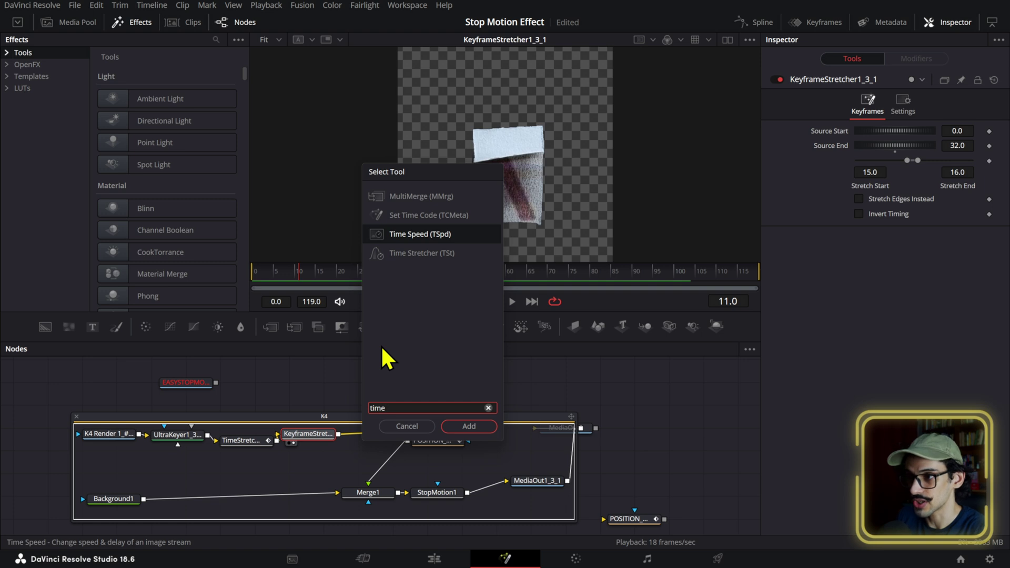
{"action": "key", "text": "Down"}
{"action": "key", "text": "Return"}
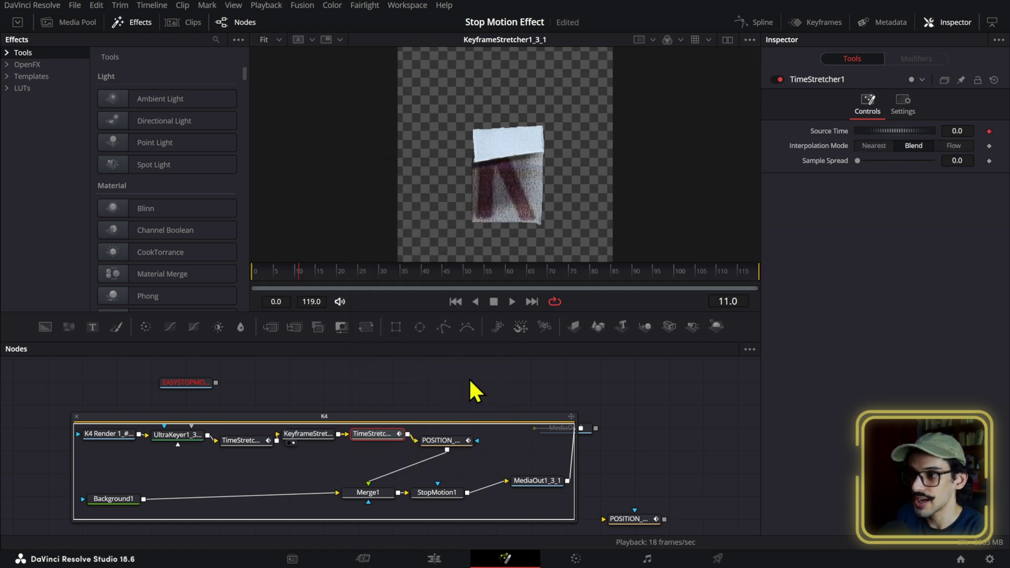
Find a frame where the K is fully unfolded and set the new TimeStretcher's Source Time to a constant 20
{"action": "left_click", "coordinate": [340, 278]}
{"action": "mouse_move", "coordinate": [311, 279]}
{"action": "left_mouse_down"}
{"action": "mouse_move", "coordinate": [276, 289]}
{"action": "mouse_move", "coordinate": [306, 285]}
{"action": "left_mouse_up"}
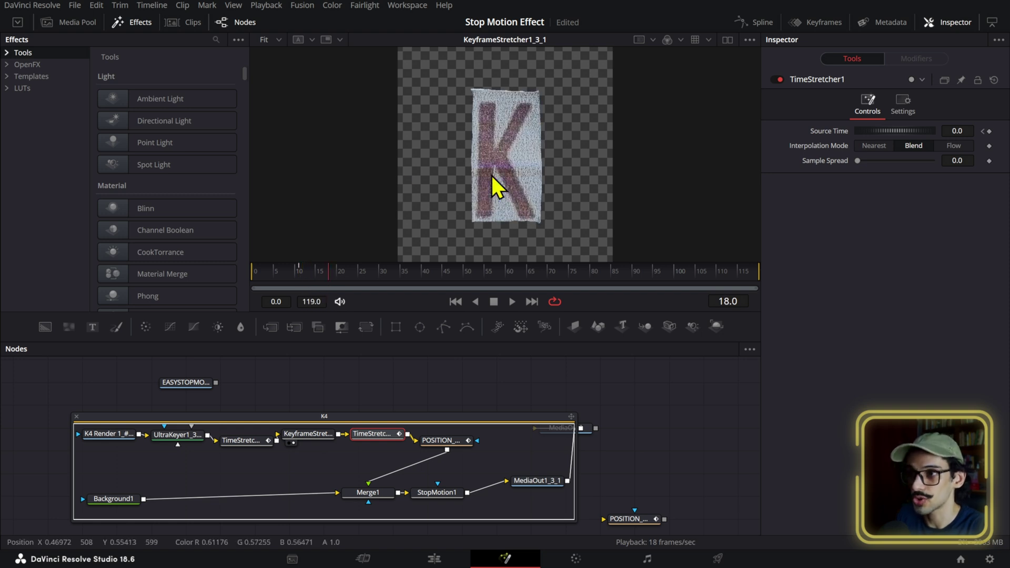
{"action": "left_click", "coordinate": [328, 286]}
{"action": "left_click", "coordinate": [338, 287]}
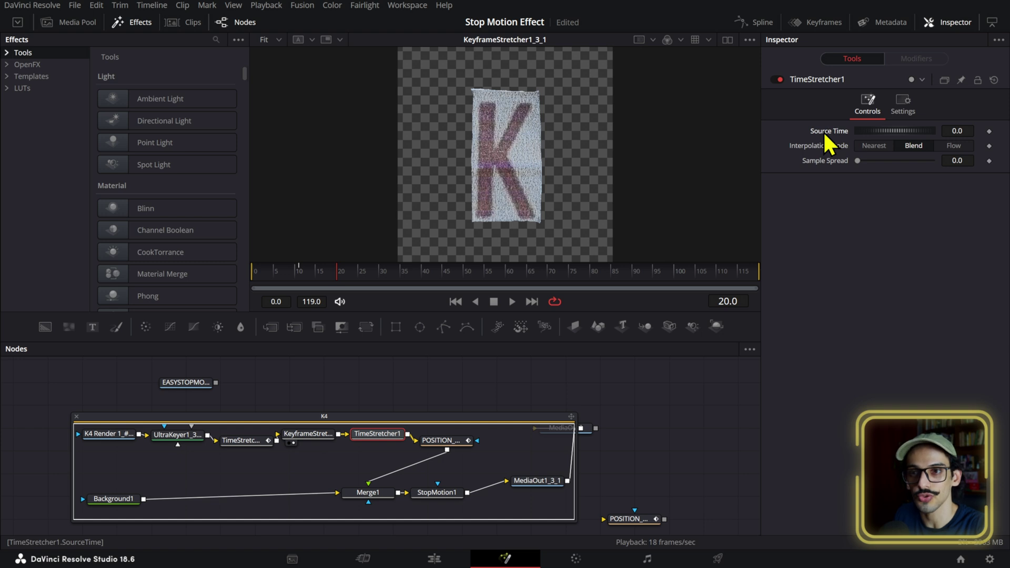
{"action": "left_click", "coordinate": [947, 130]}
{"action": "type", "text": "20"}
{"action": "key", "text": "Return"}
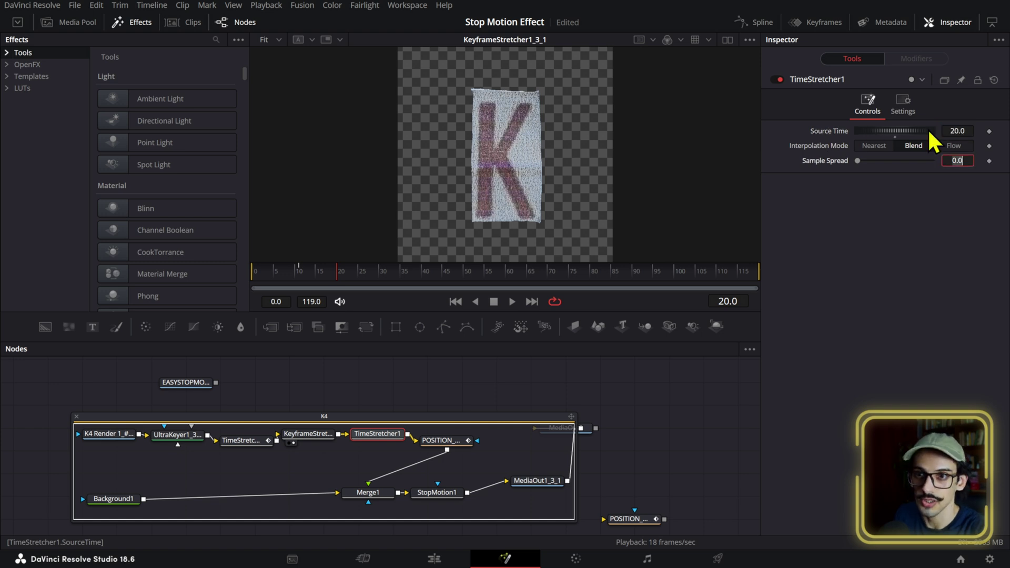
View the TimeStretcher1 output and scrub through the frames to check that the K stays frozen
{"action": "left_click", "coordinate": [266, 273]}
{"action": "left_click_drag", "start_coordinate": [267, 278], "coordinate": [330, 278]}
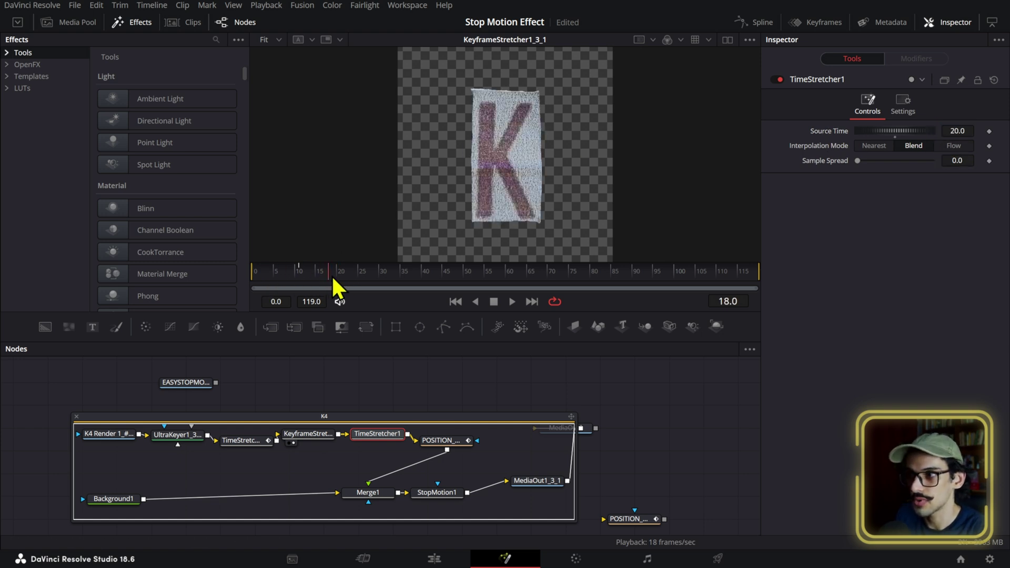
{"action": "key", "text": "1"}
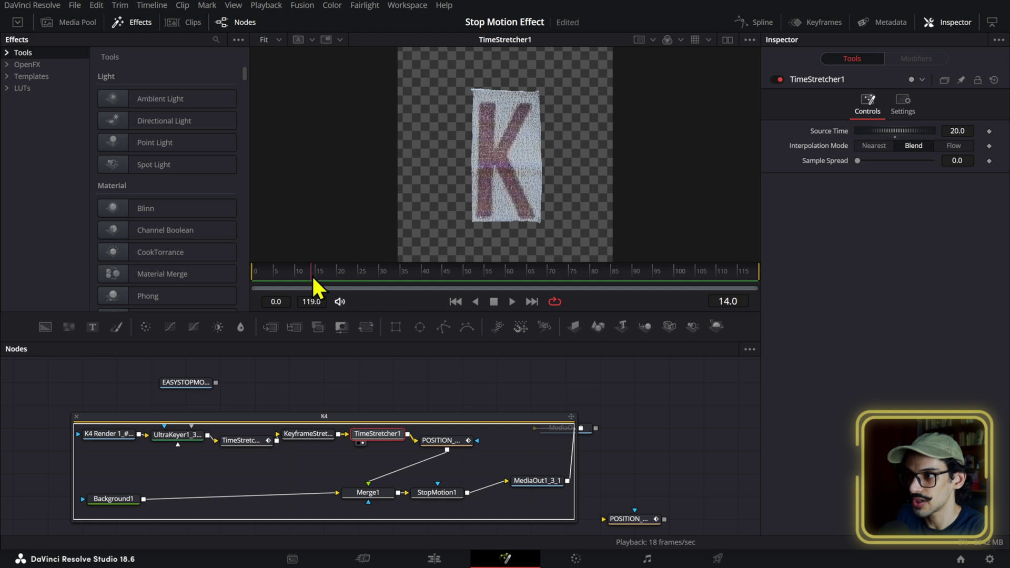
{"action": "left_click_drag", "start_coordinate": [251, 288], "coordinate": [475, 287]}
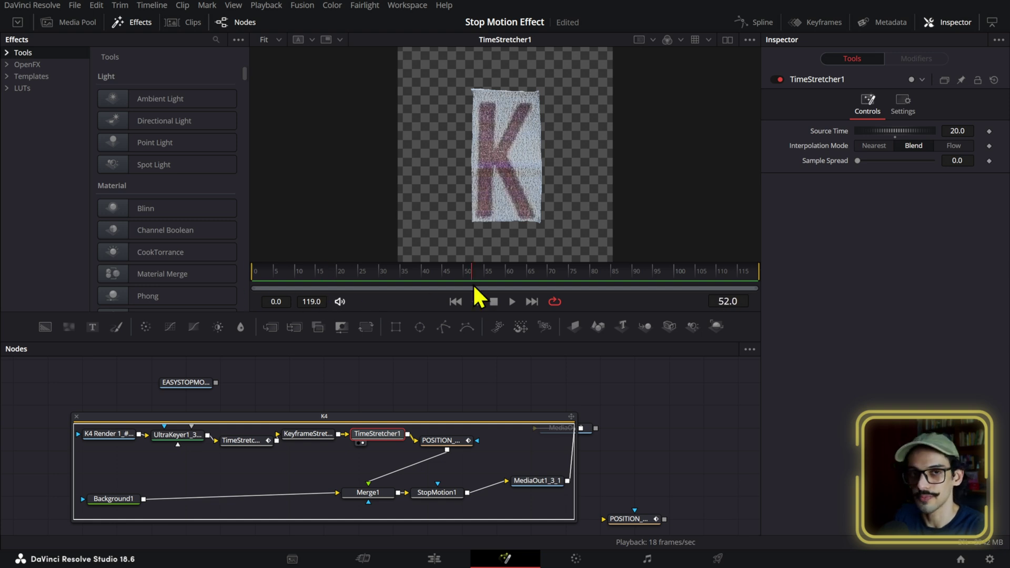
Return to the Edit page and play the O and K letter animation from the start of the timeline
{"action": "left_click", "coordinate": [462, 557]}
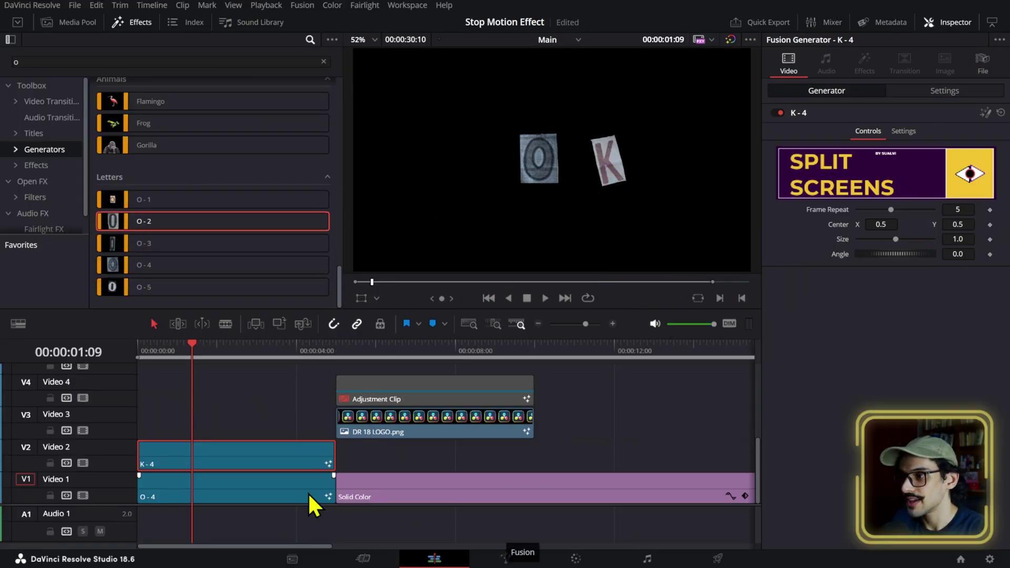
{"action": "right_click", "coordinate": [283, 453]}
{"action": "key", "text": "Escape"}
{"action": "left_click_drag", "start_coordinate": [194, 364], "coordinate": [117, 357]}
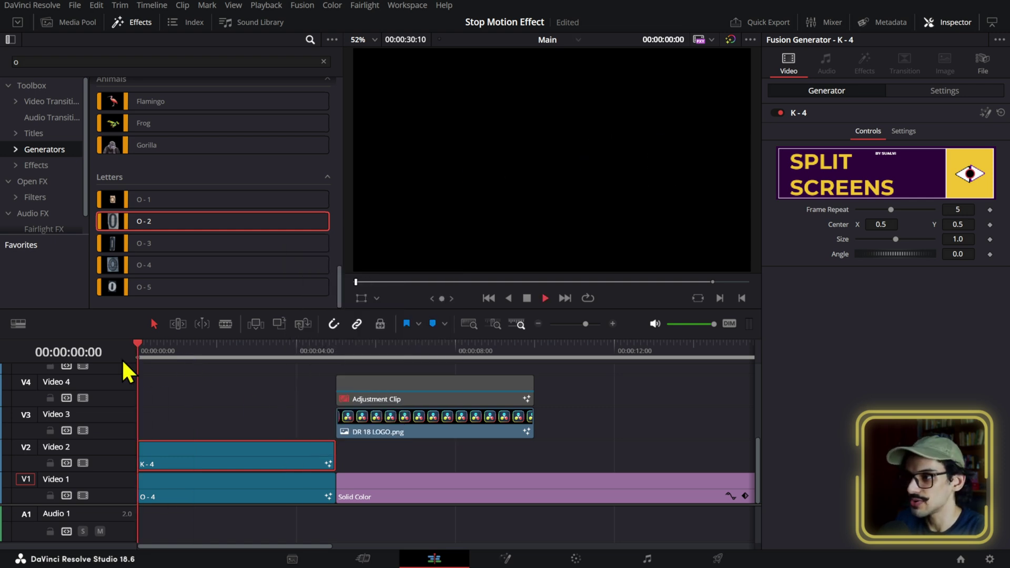
{"action": "key", "text": "space"}
{"action": "key", "text": "space"}
Reopen K - 4 in the Fusion page and examine the Center and Angle keyframes of the POSITION_1_1_1 transform along the timeline
{"action": "right_click", "coordinate": [276, 458]}
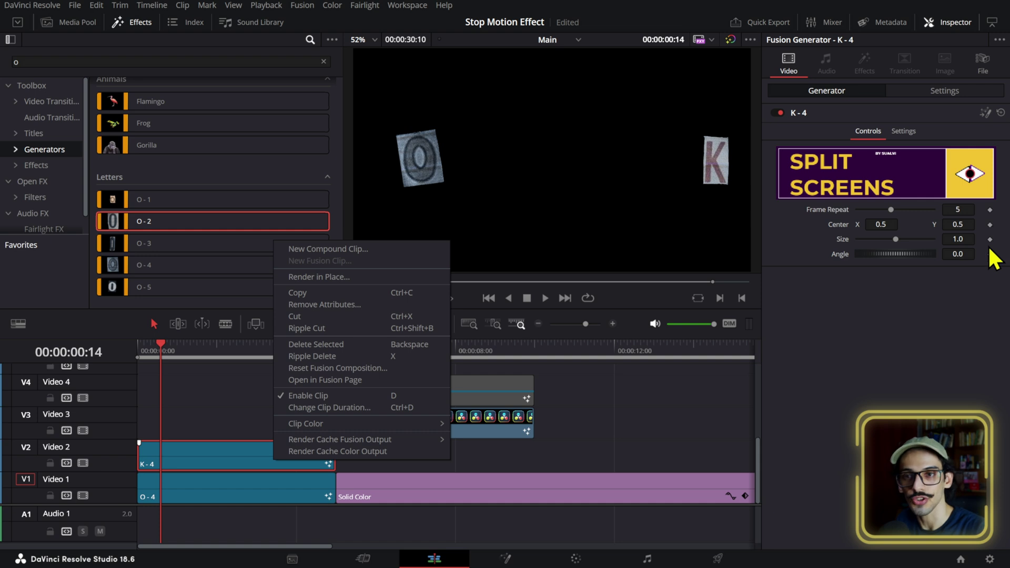
{"action": "left_click", "coordinate": [352, 380]}
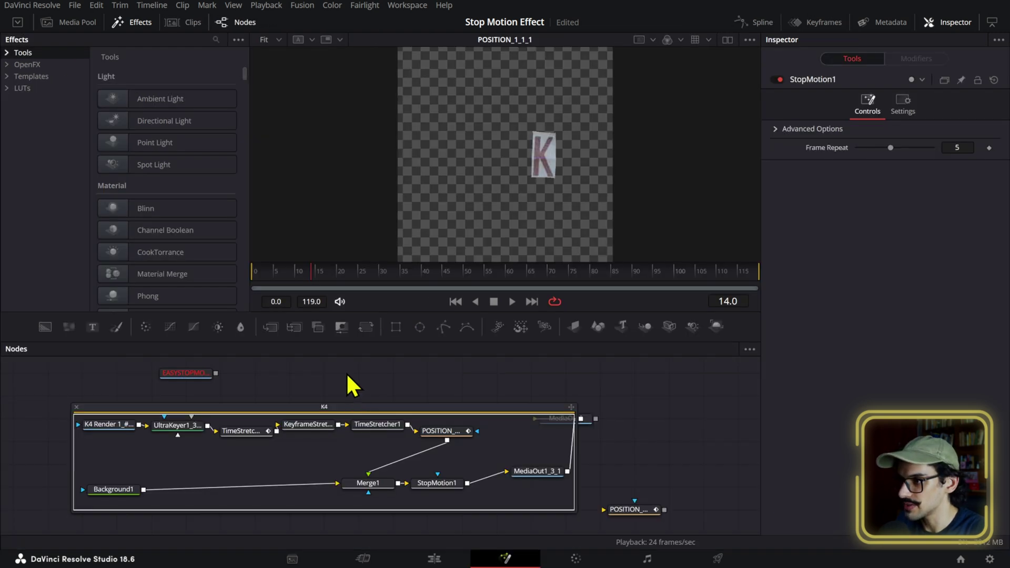
{"action": "left_click", "coordinate": [449, 431]}
{"action": "left_click_drag", "start_coordinate": [312, 269], "coordinate": [284, 272]}
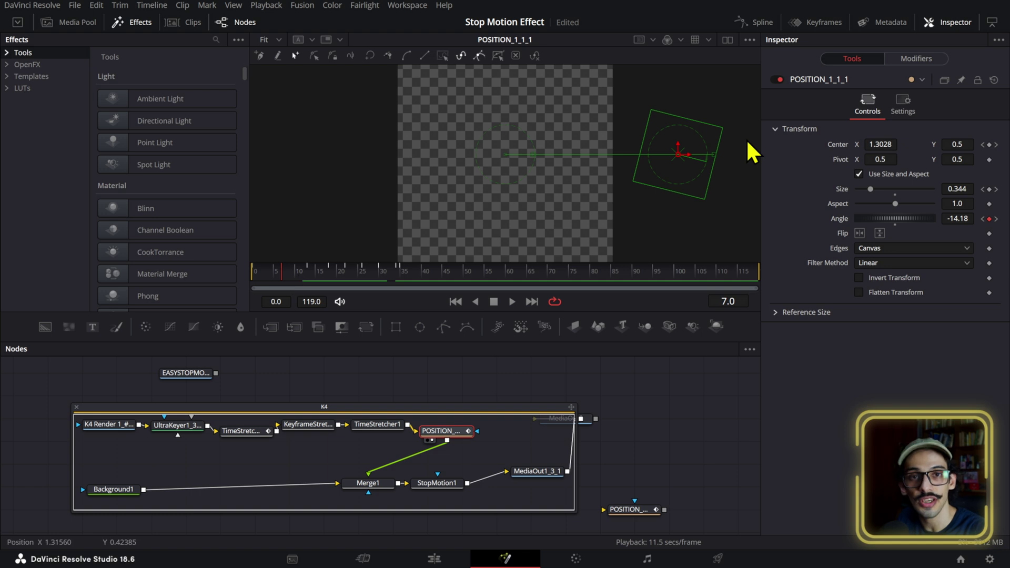
{"action": "left_click", "coordinate": [309, 276]}
{"action": "left_click_drag", "start_coordinate": [309, 277], "coordinate": [406, 296]}
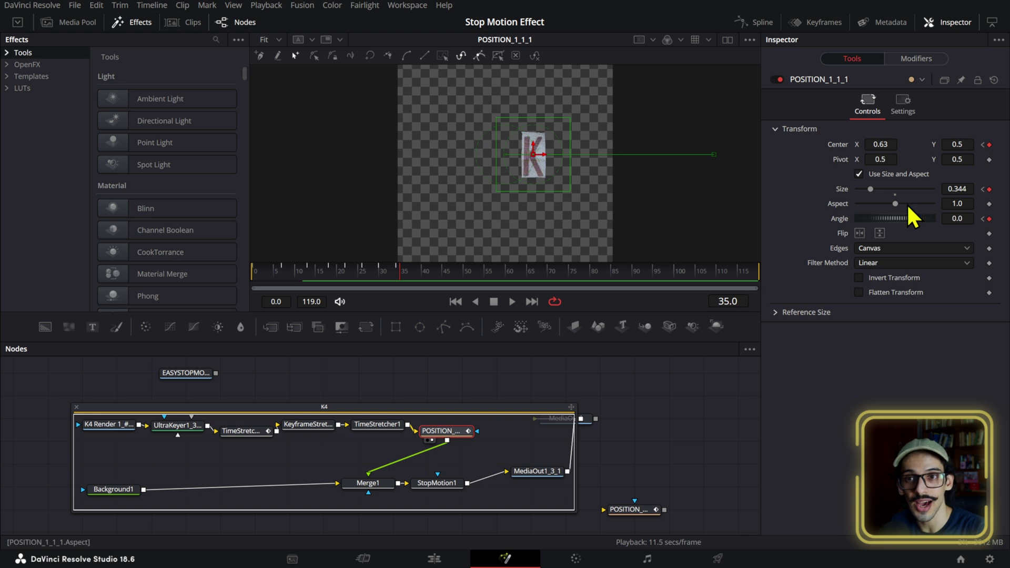
{"action": "left_click_drag", "start_coordinate": [293, 282], "coordinate": [330, 279]}
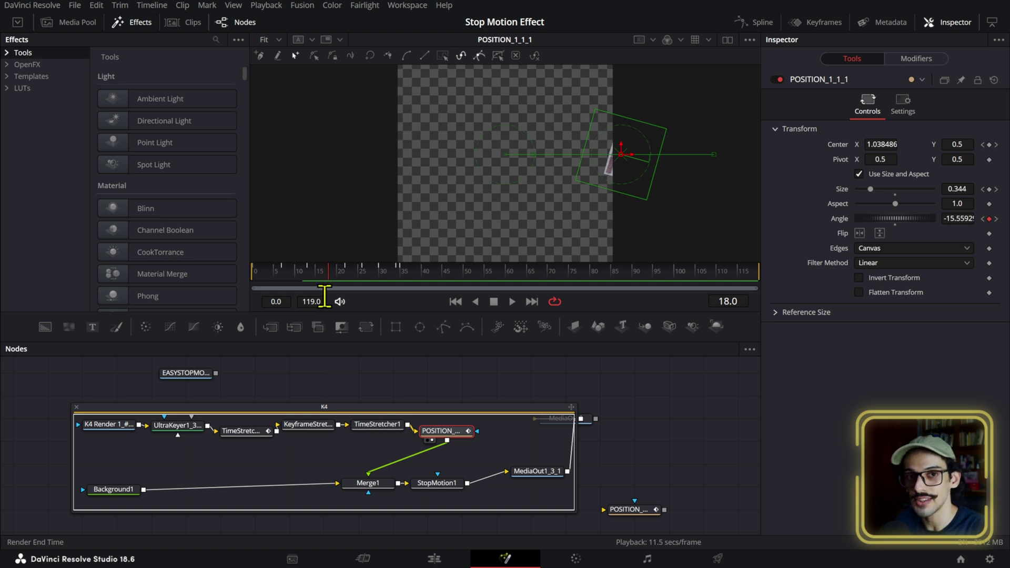
{"action": "left_click_drag", "start_coordinate": [278, 274], "coordinate": [284, 274]}
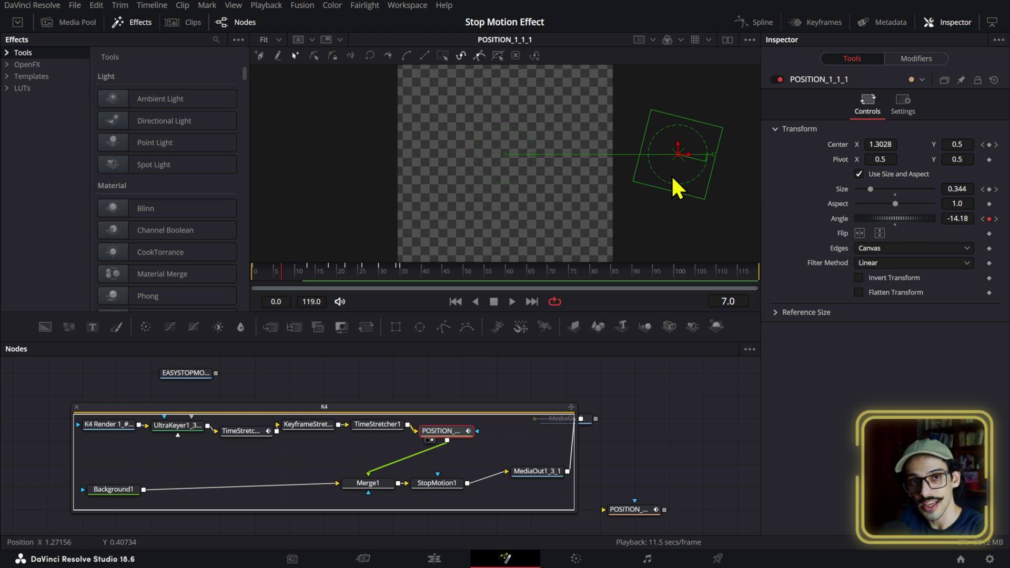
{"action": "left_click_drag", "start_coordinate": [283, 274], "coordinate": [384, 281]}
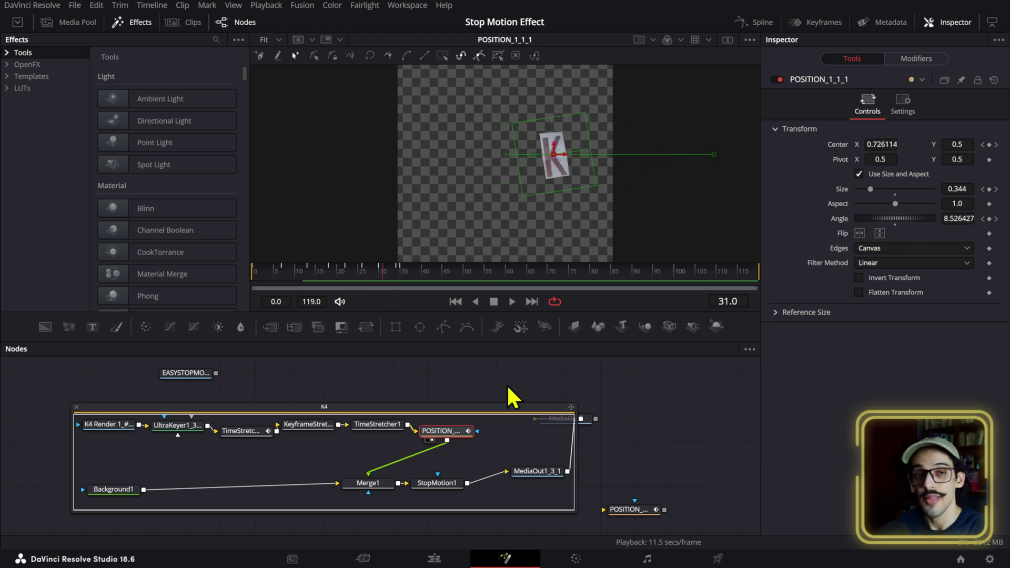
View the StopMotion1 node's output and play back the K letter's stepped movement
{"action": "left_click", "coordinate": [444, 480]}
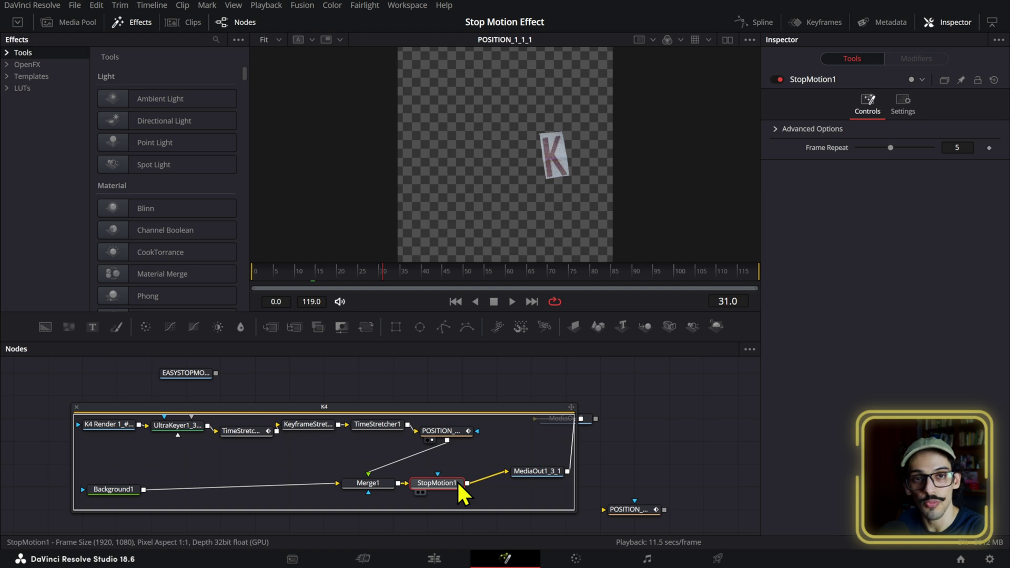
{"action": "key", "text": "1"}
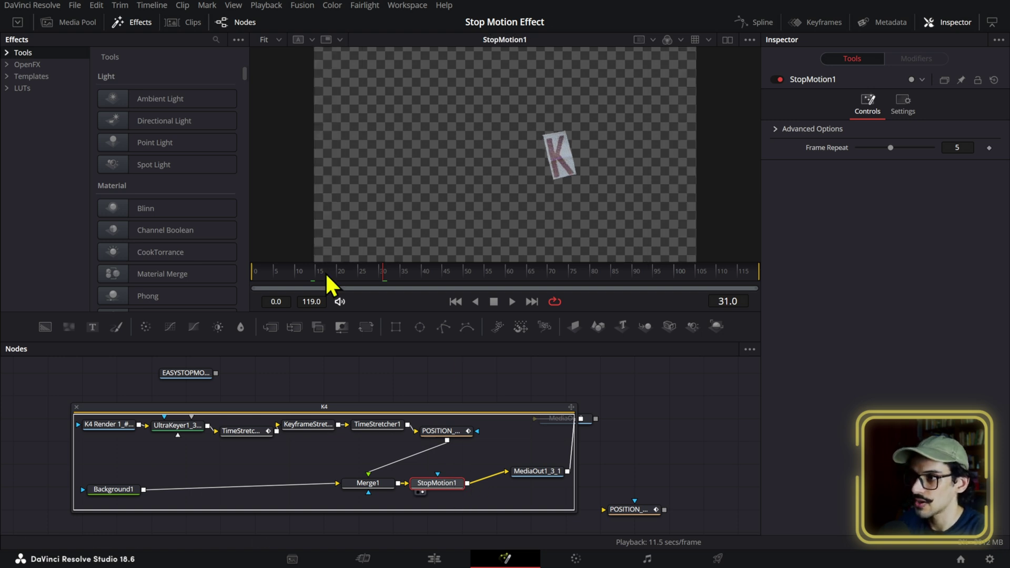
{"action": "left_click_drag", "start_coordinate": [326, 274], "coordinate": [287, 284]}
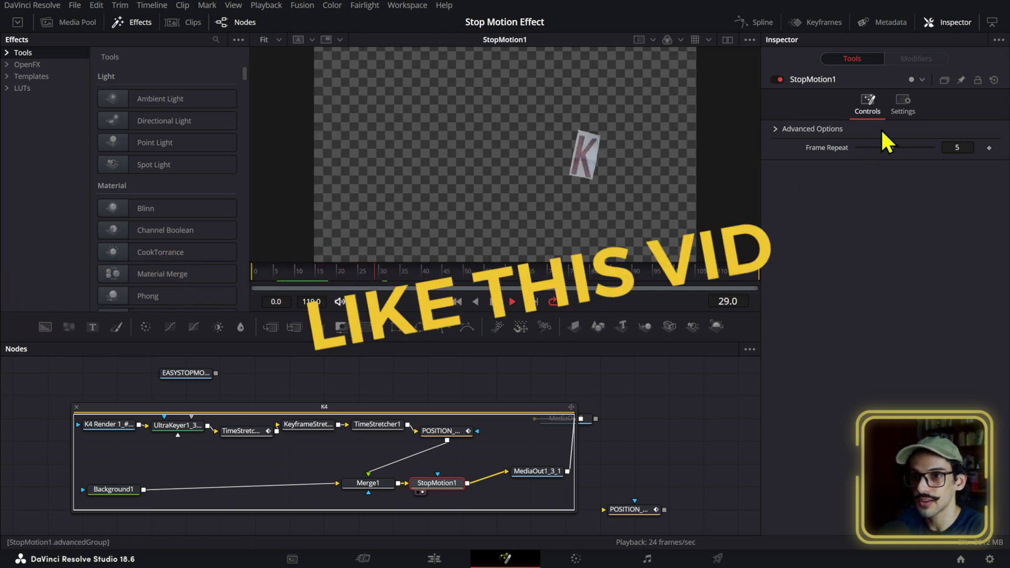
{"action": "left_click_drag", "start_coordinate": [386, 272], "coordinate": [294, 279]}
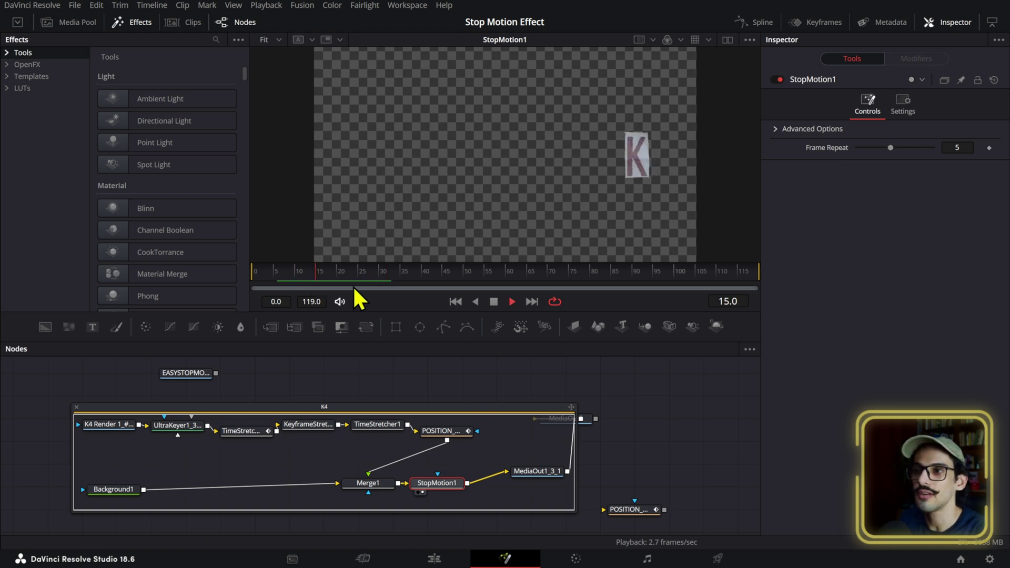
{"action": "key", "text": "space"}
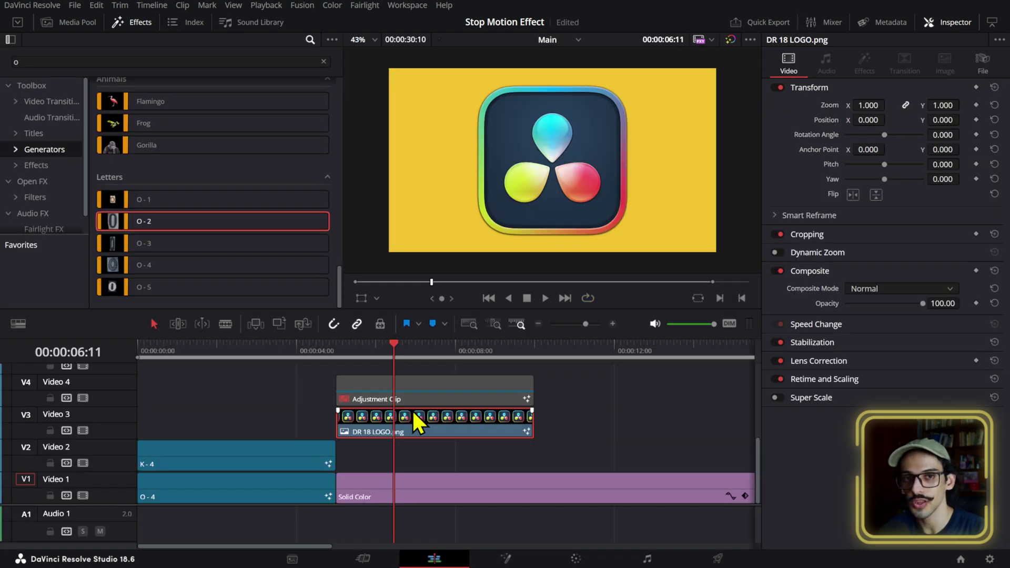
Open the DR 18 LOGO.png clip on Video 3 in the Fusion page with the playhead over it
{"action": "right_click", "coordinate": [413, 412]}
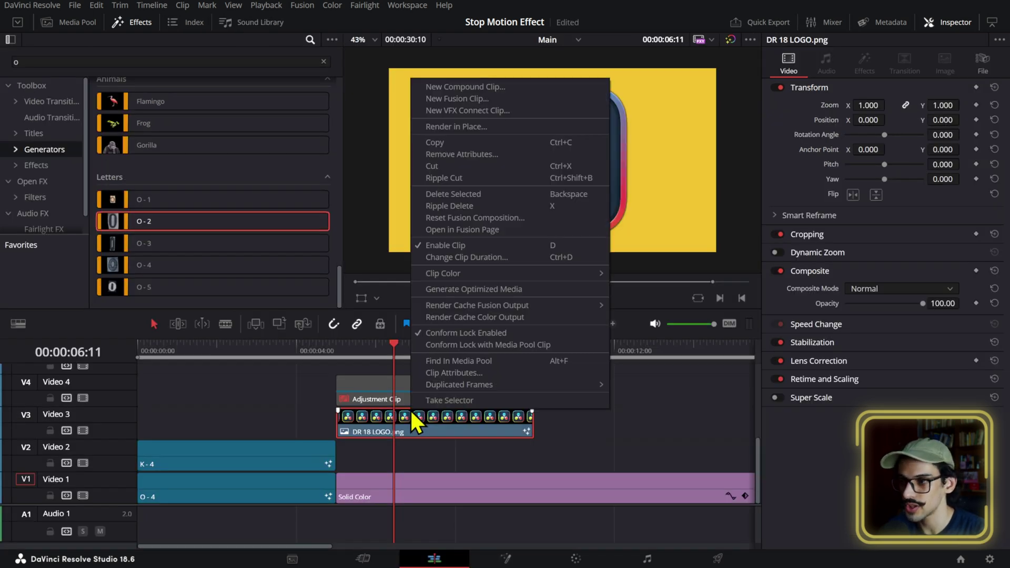
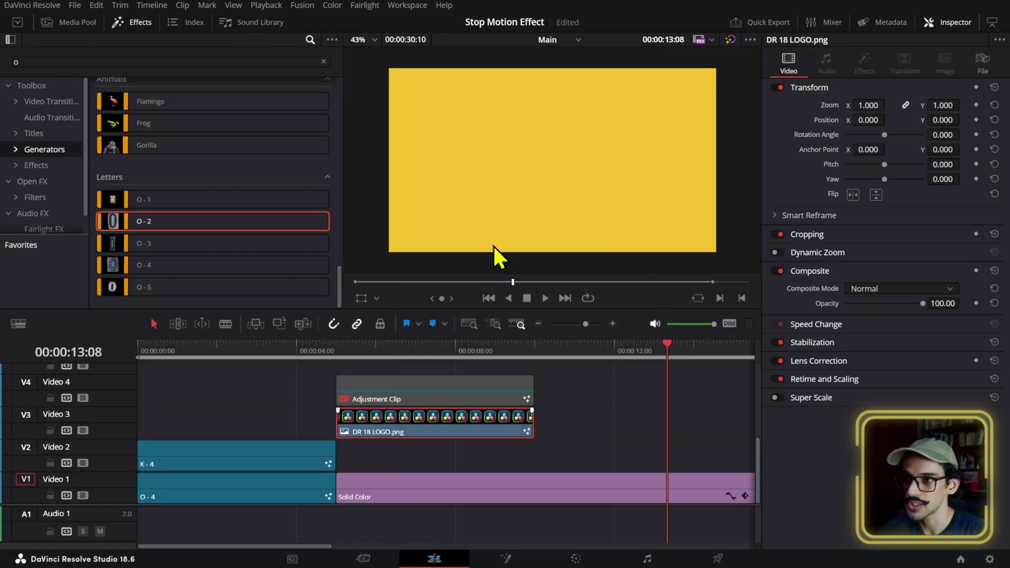
{"action": "left_click", "coordinate": [411, 358]}
{"action": "right_click", "coordinate": [417, 410]}
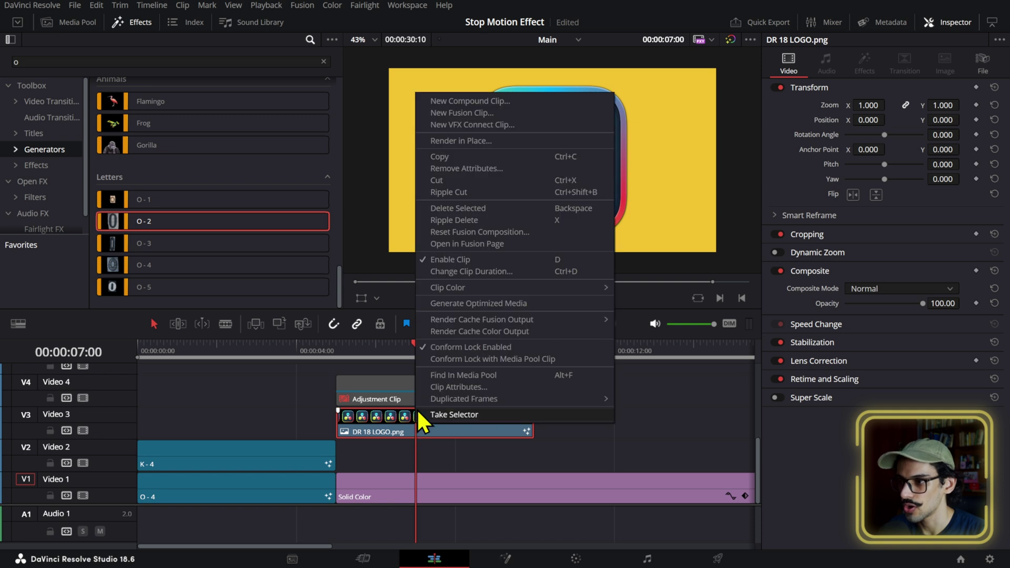
{"action": "left_click", "coordinate": [487, 259]}
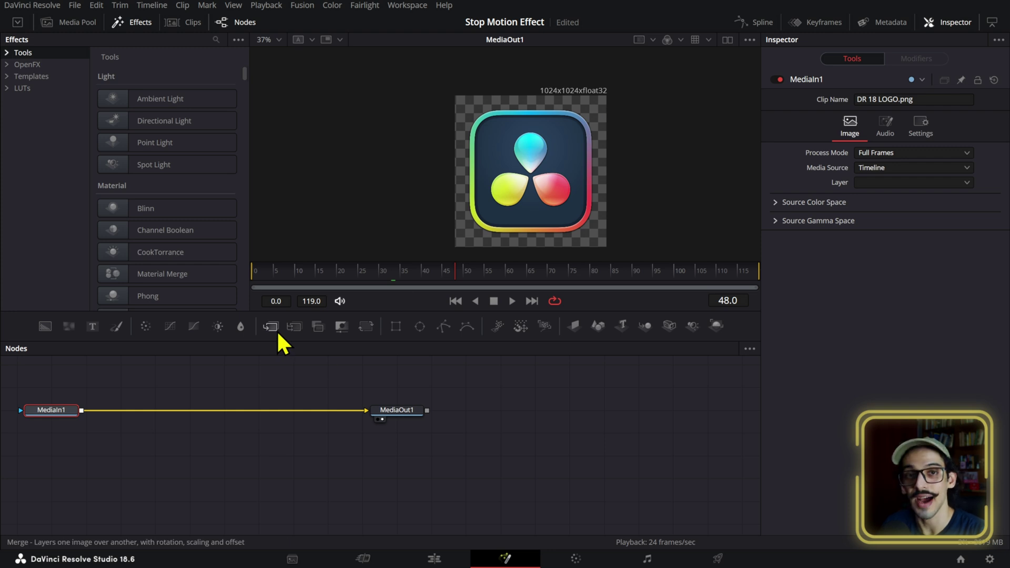
Add a fully transparent Background node merged behind the MediaIn1 logo, swapping the Merge1 inputs so the logo is the foreground
{"action": "left_click", "coordinate": [44, 327]}
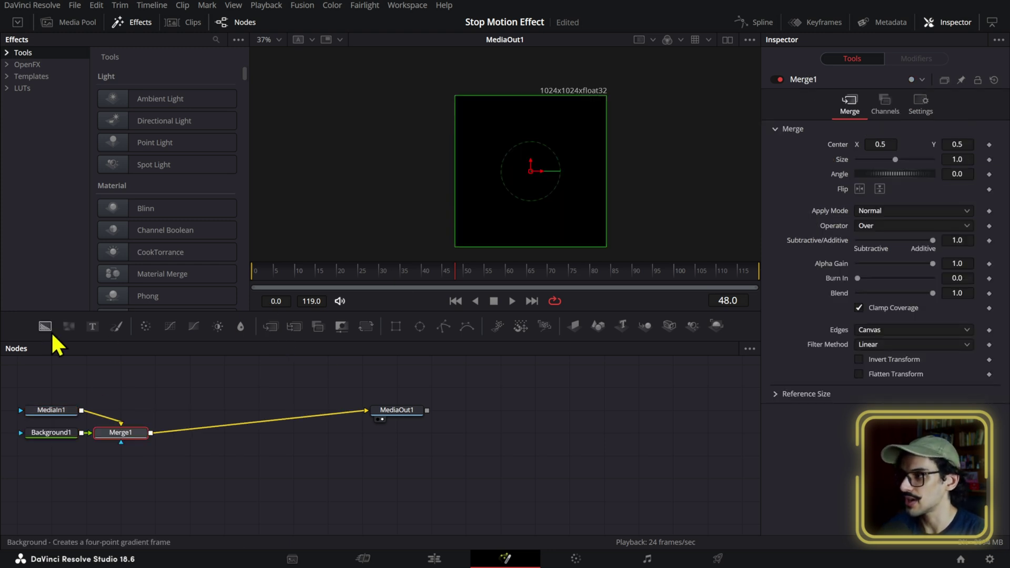
{"action": "left_click_drag", "start_coordinate": [124, 424], "coordinate": [187, 434]}
{"action": "key", "text": "ctrl+t"}
{"action": "left_click", "coordinate": [53, 433]}
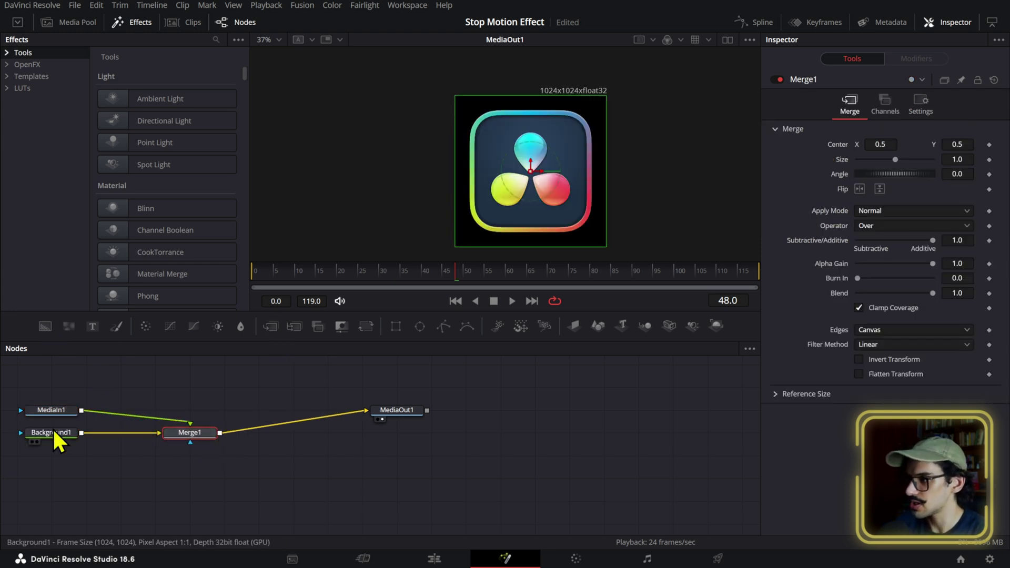
{"action": "left_click_drag", "start_coordinate": [961, 264], "coordinate": [920, 264]}
Turn off Auto Resolution on Background1 and set its size to 1920 by 1080
{"action": "left_click", "coordinate": [889, 137]}
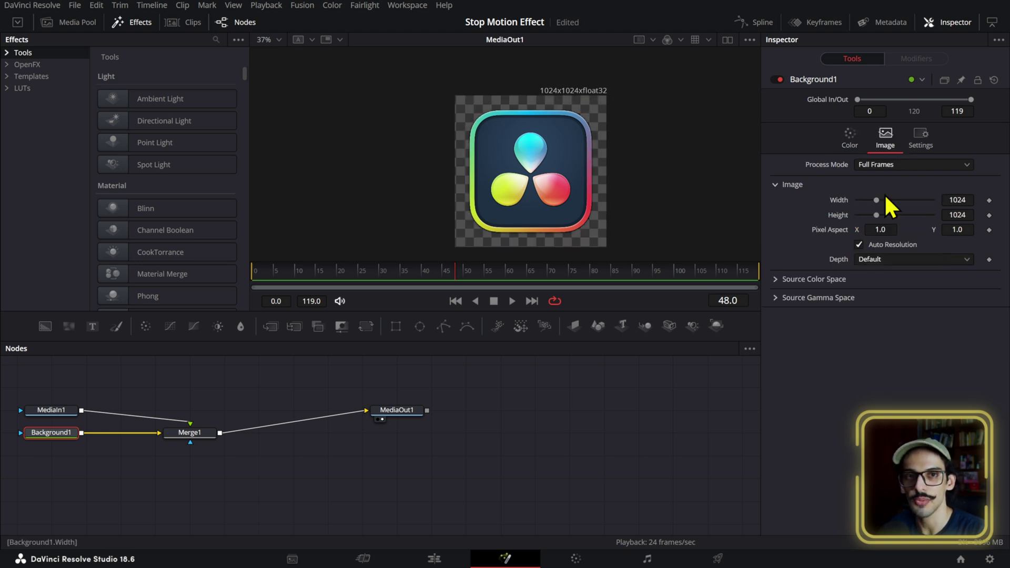
{"action": "left_click", "coordinate": [859, 244]}
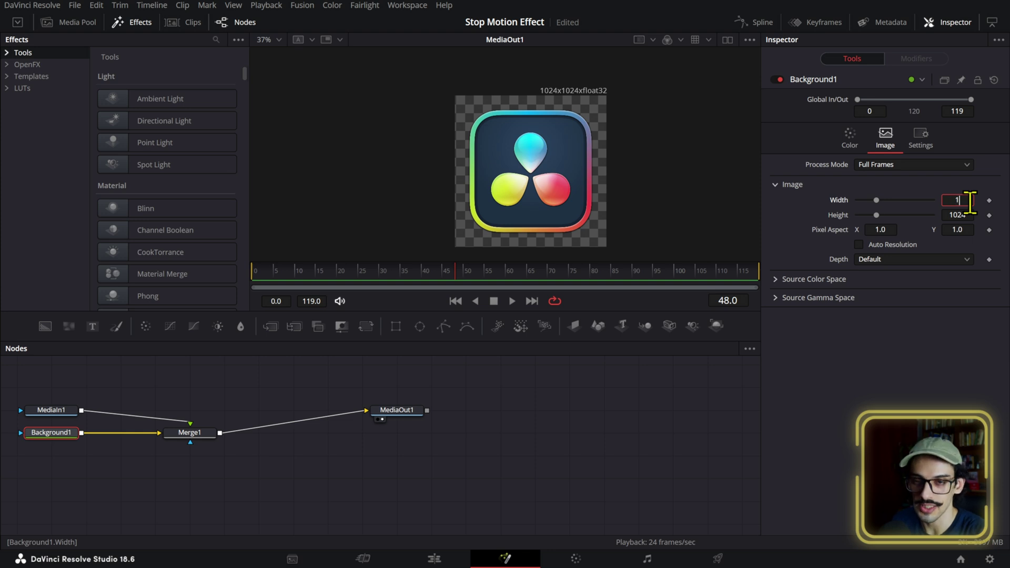
{"action": "key", "text": "Tab"}
{"action": "type", "text": "1080"}
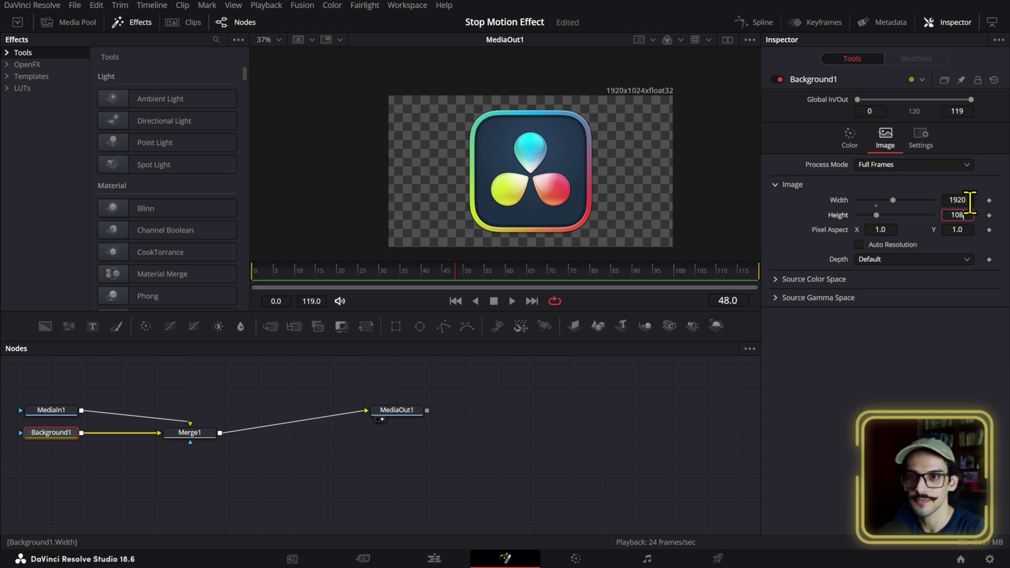
{"action": "key", "text": "Return"}
Check the logo on the Edit page and reopen the DR 18 LOGO.png clip in the Fusion page
{"action": "left_click", "coordinate": [435, 559]}
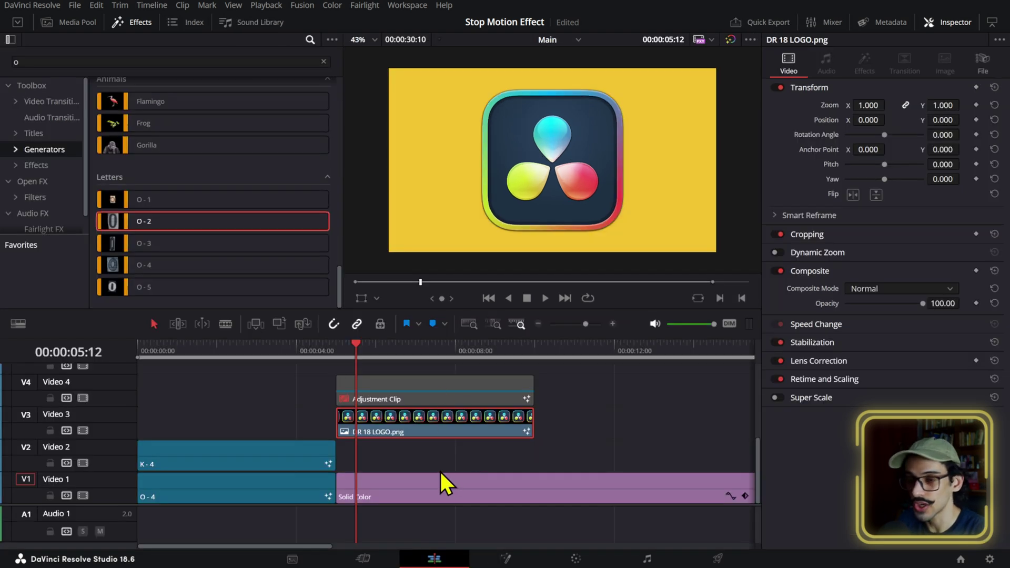
{"action": "right_click", "coordinate": [408, 420]}
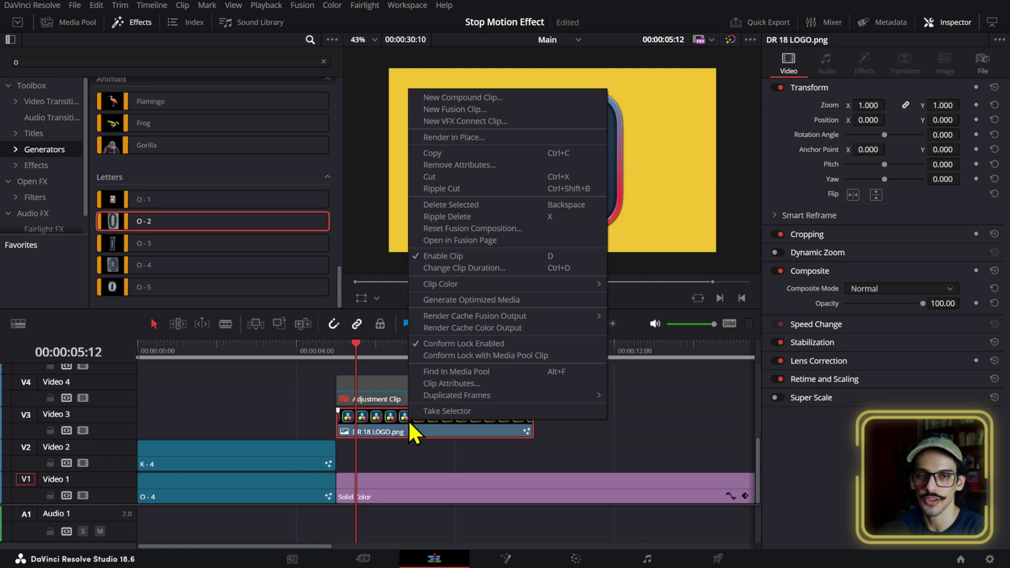
{"action": "left_click", "coordinate": [495, 245]}
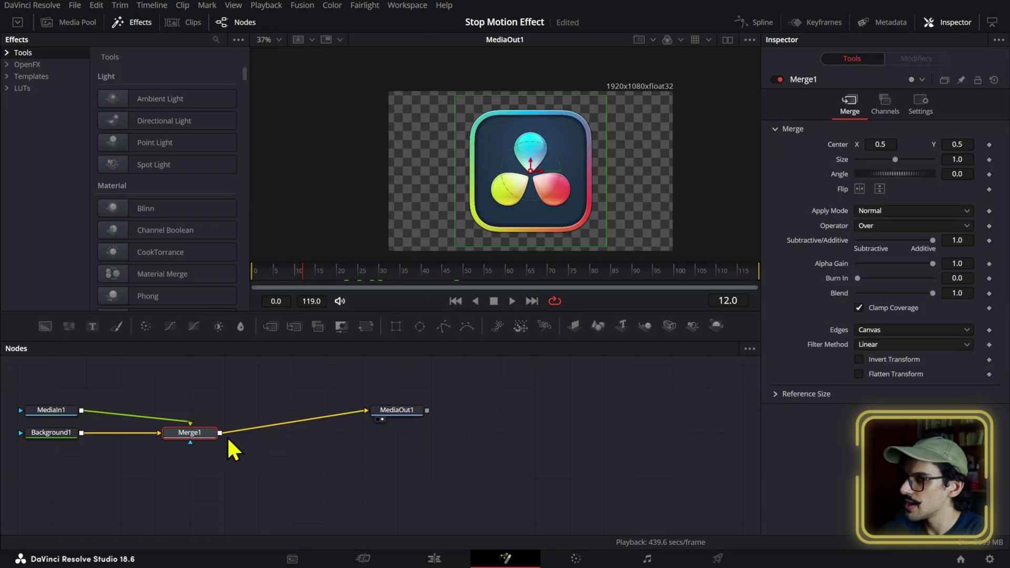
Rearrange the nodes to place MediaIn1 above Merge1 and add a Transform node directly after MediaIn1
{"action": "left_click_drag", "start_coordinate": [49, 413], "coordinate": [305, 455]}
{"action": "left_click_drag", "start_coordinate": [395, 446], "coordinate": [349, 358]}
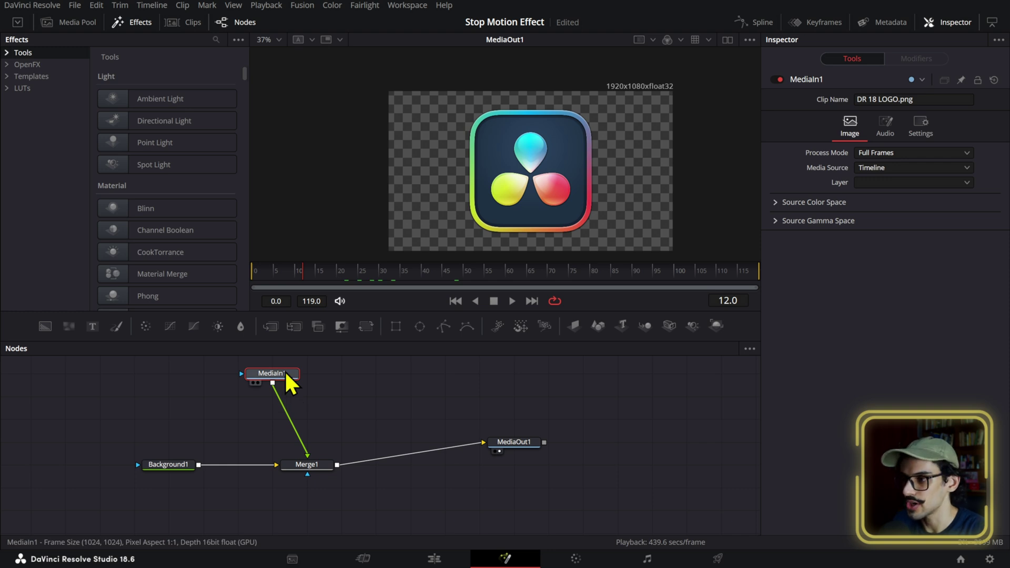
{"action": "key", "text": "shift+space"}
{"action": "type", "text": "tras"}
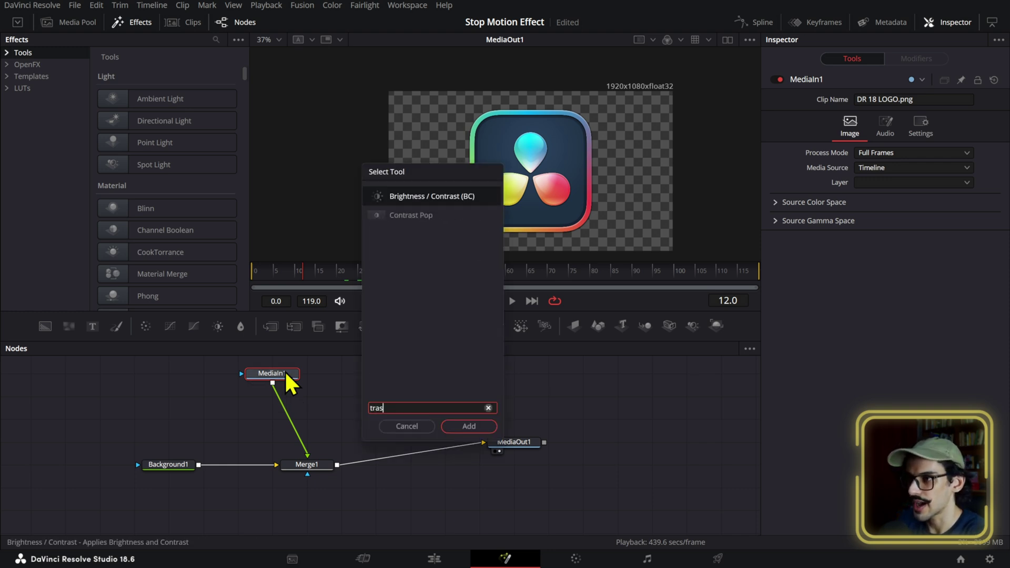
{"action": "key", "text": "BackSpace"}
{"action": "type", "text": "ns"}
{"action": "key", "text": "Return"}
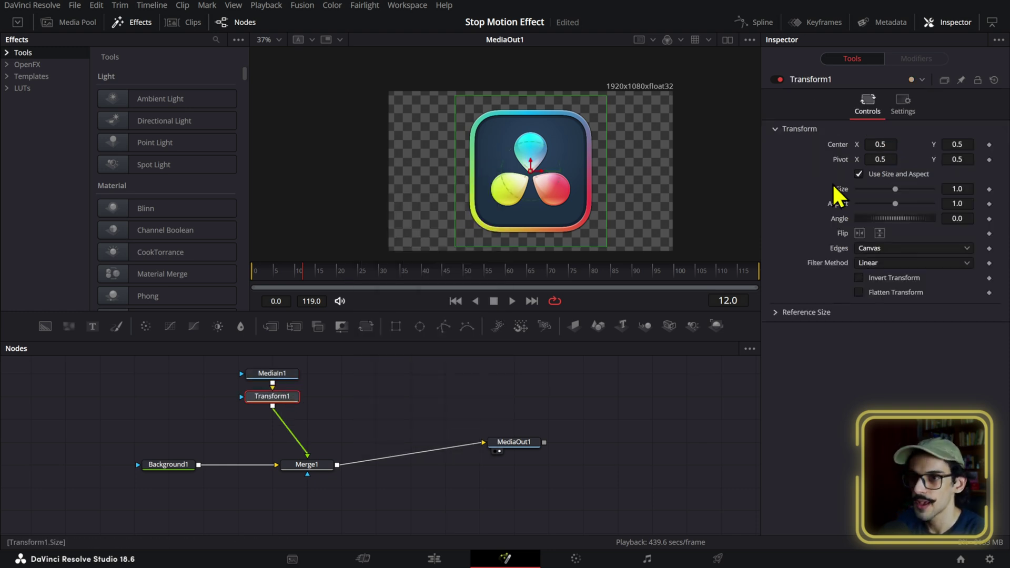
Set Transform1's Size to 0.452 and keyframe its Center X at -0.695 on frame 0, outside the canvas
{"action": "left_click_drag", "start_coordinate": [963, 189], "coordinate": [675, 189]}
{"action": "left_click_drag", "start_coordinate": [307, 272], "coordinate": [232, 275]}
{"action": "left_click", "coordinate": [881, 144]}
{"action": "type", "text": "-0.395"}
{"action": "key", "text": "Return"}
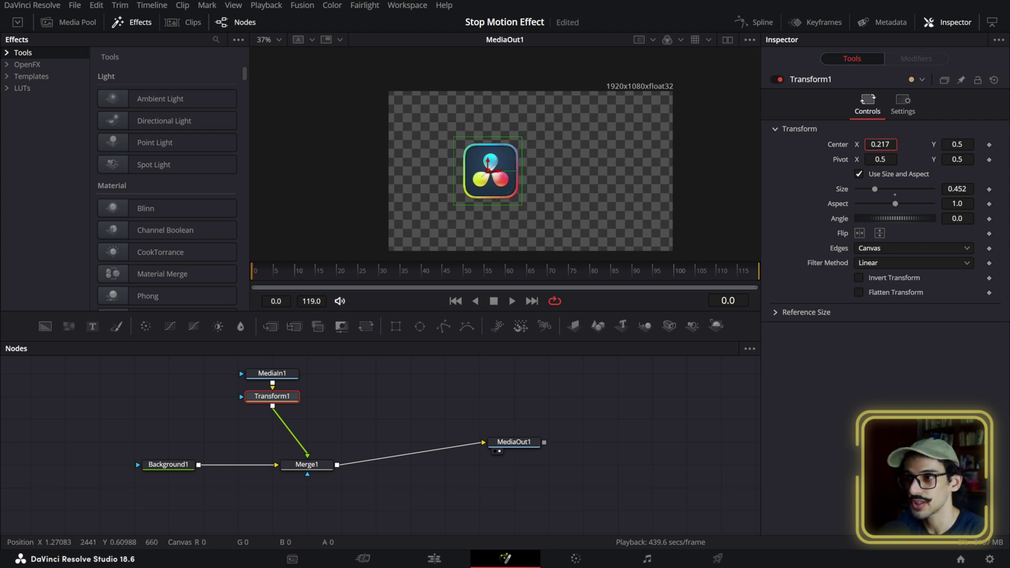
{"action": "left_click_drag", "start_coordinate": [880, 144], "coordinate": [848, 144]}
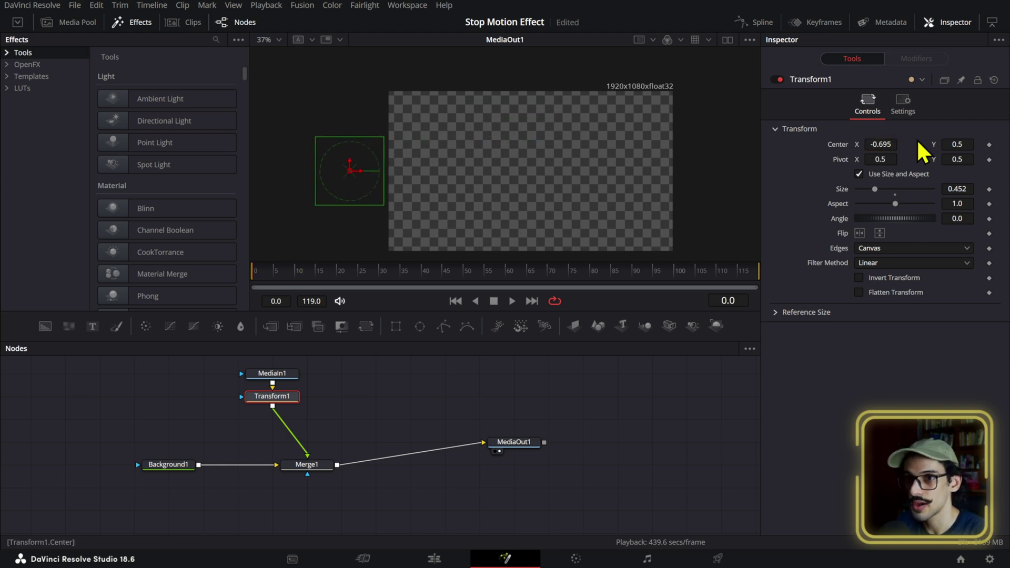
{"action": "left_click", "coordinate": [989, 145]}
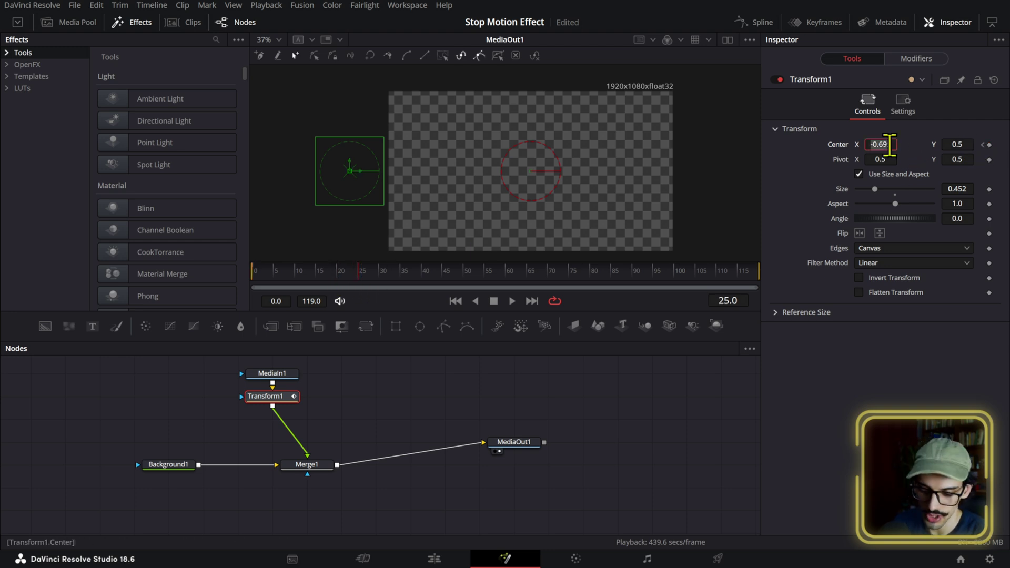
Keyframe Transform1 on frame 25 with Center X at 0.5 and Angle at 0.0
{"action": "type", "text": "0.5"}
{"action": "key", "text": "Tab"}
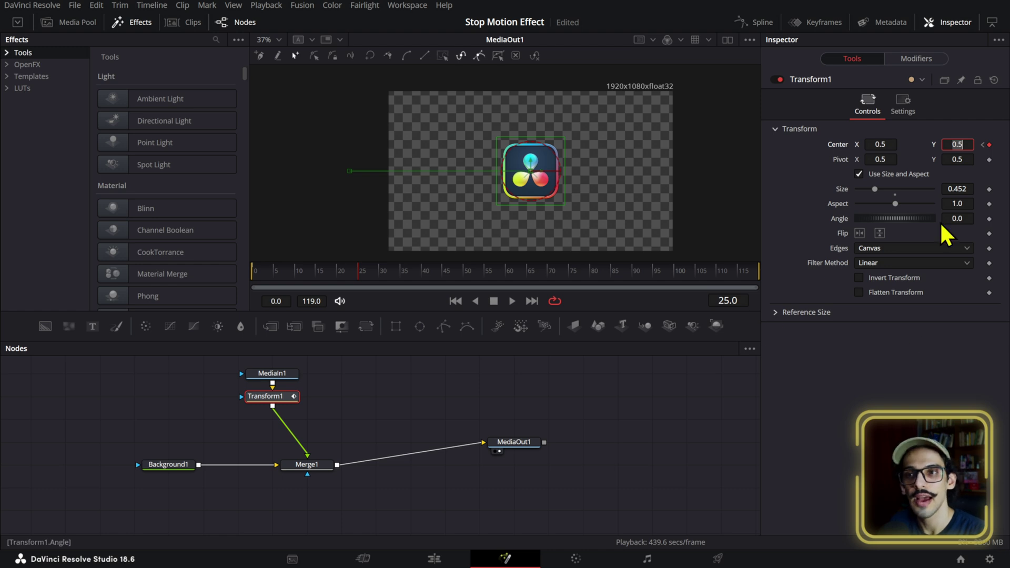
{"action": "key", "text": "Return"}
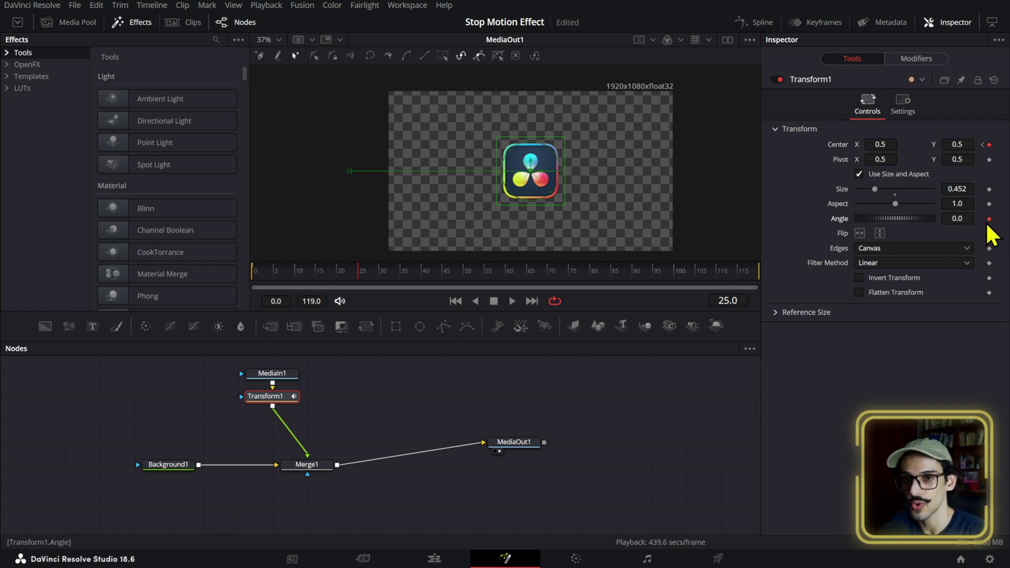
Set Transform1's Angle to 16.5 on frame 0, add varied Angle keyframes between there and frame 25, and play the animation
{"action": "left_click_drag", "start_coordinate": [329, 271], "coordinate": [252, 282]}
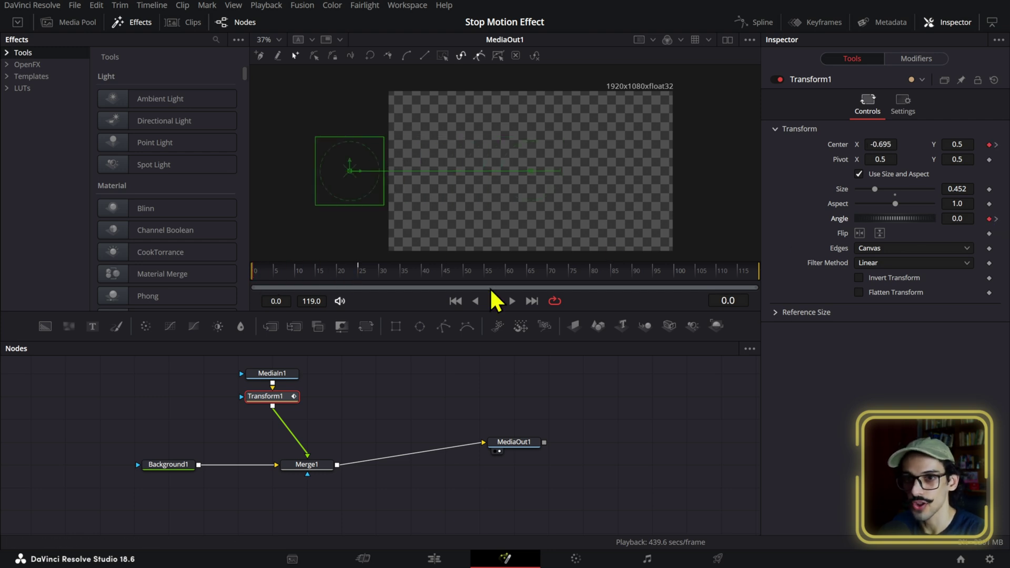
{"action": "left_click_drag", "start_coordinate": [958, 219], "coordinate": [983, 218]}
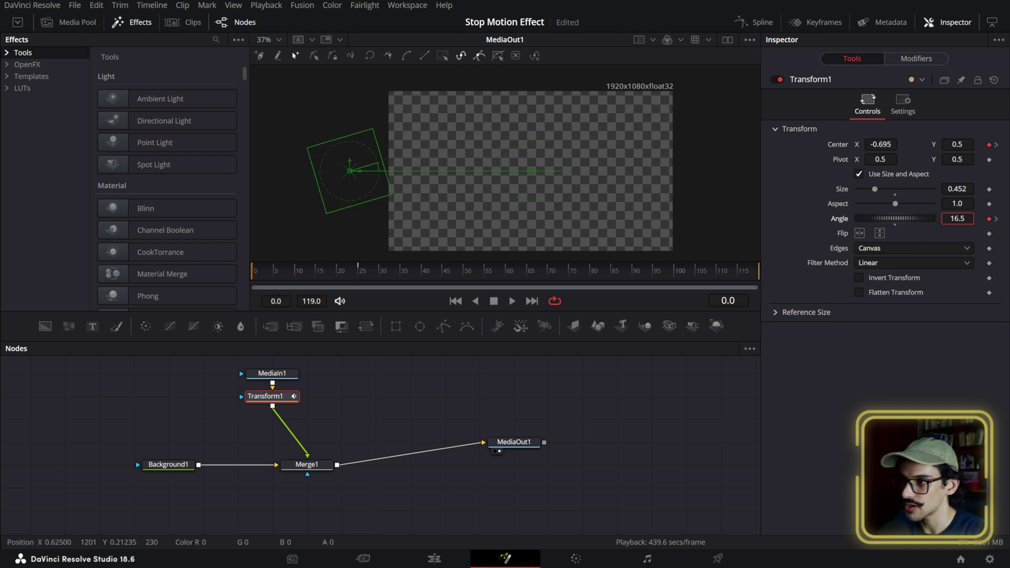
{"action": "left_click", "coordinate": [267, 279]}
{"action": "left_click_drag", "start_coordinate": [960, 217], "coordinate": [989, 218]}
{"action": "left_click", "coordinate": [291, 278]}
{"action": "left_click", "coordinate": [323, 280]}
{"action": "left_click", "coordinate": [339, 279]}
{"action": "left_click_drag", "start_coordinate": [336, 274], "coordinate": [201, 277]}
{"action": "key", "text": "space"}
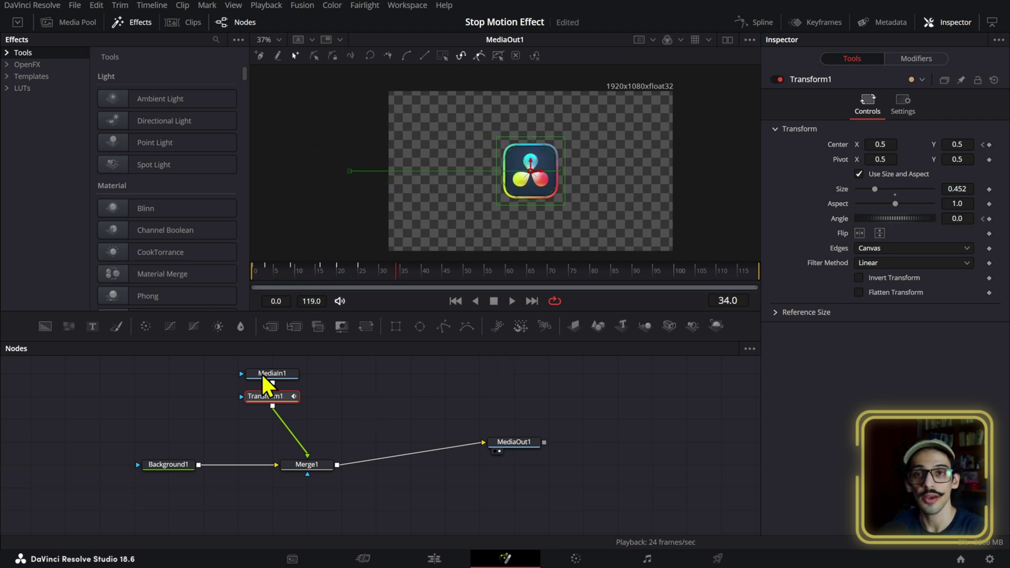
Add a Stop Motion node after Transform1 and play back the result
{"action": "key", "text": "shift+space"}
{"action": "type", "text": "stop"}
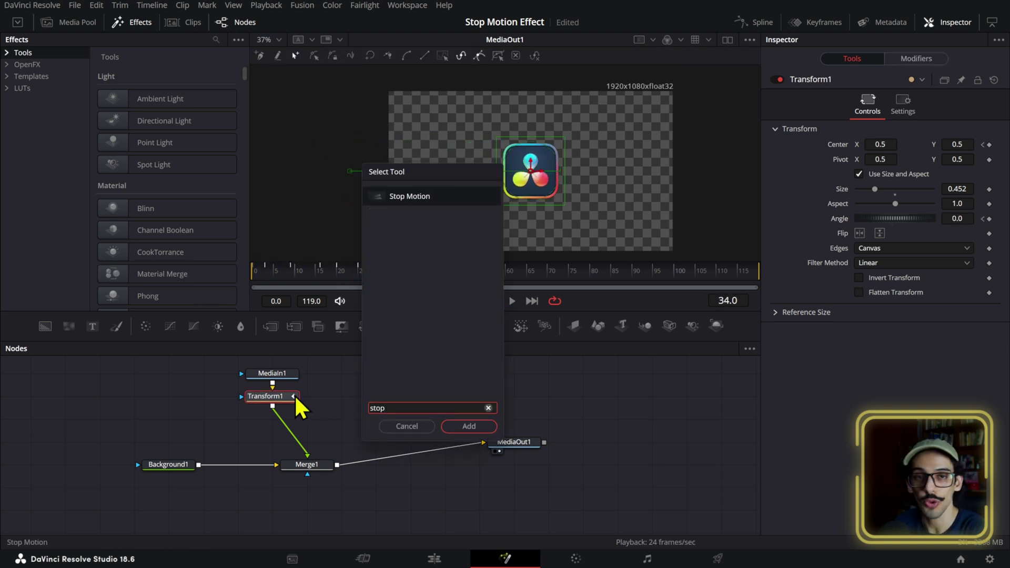
{"action": "key", "text": "Return"}
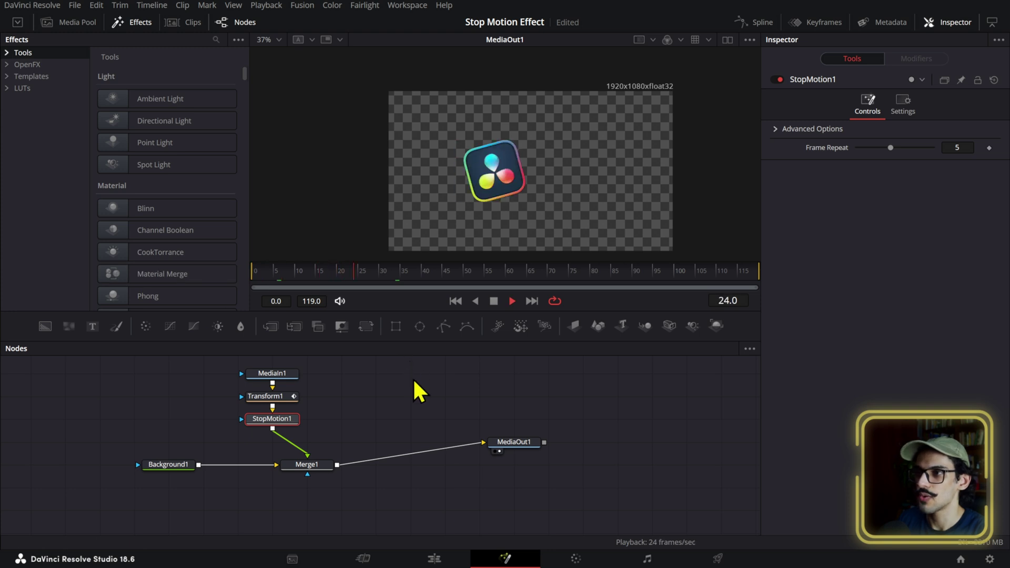
Examine how the logo's edges render around frame 15, checking the MediaIn1 and StopMotion1 nodes
{"action": "mouse_move", "coordinate": [326, 272]}
{"action": "left_mouse_down"}
{"action": "mouse_move", "coordinate": [310, 267]}
{"action": "mouse_move", "coordinate": [323, 266]}
{"action": "left_mouse_up"}
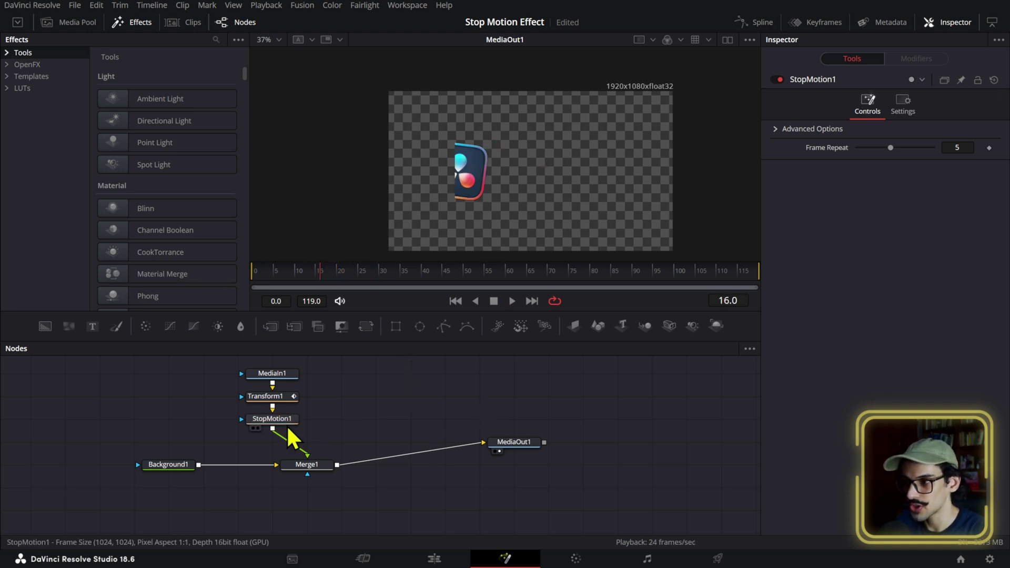
{"action": "left_click", "coordinate": [276, 375]}
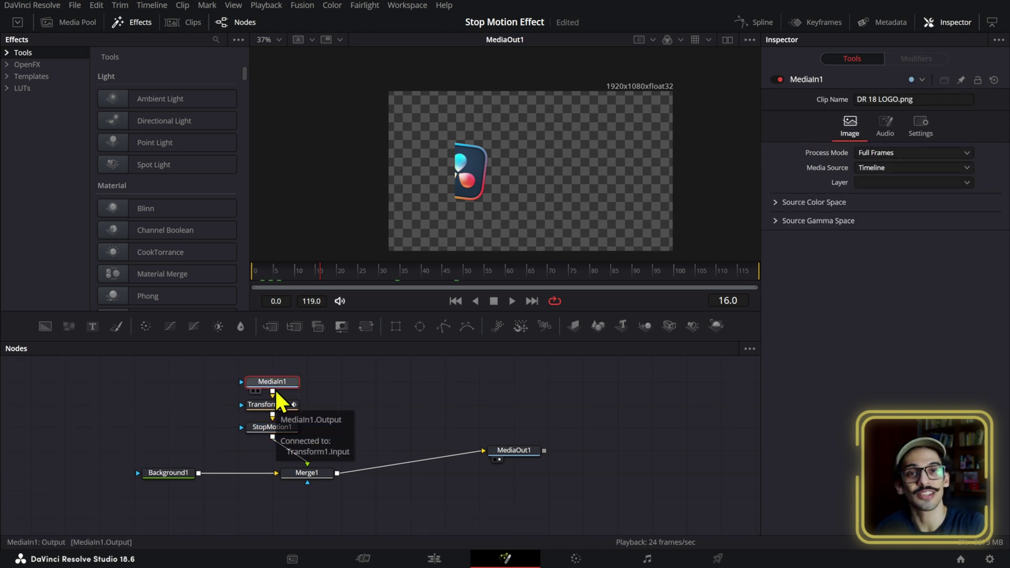
{"action": "left_click", "coordinate": [271, 426]}
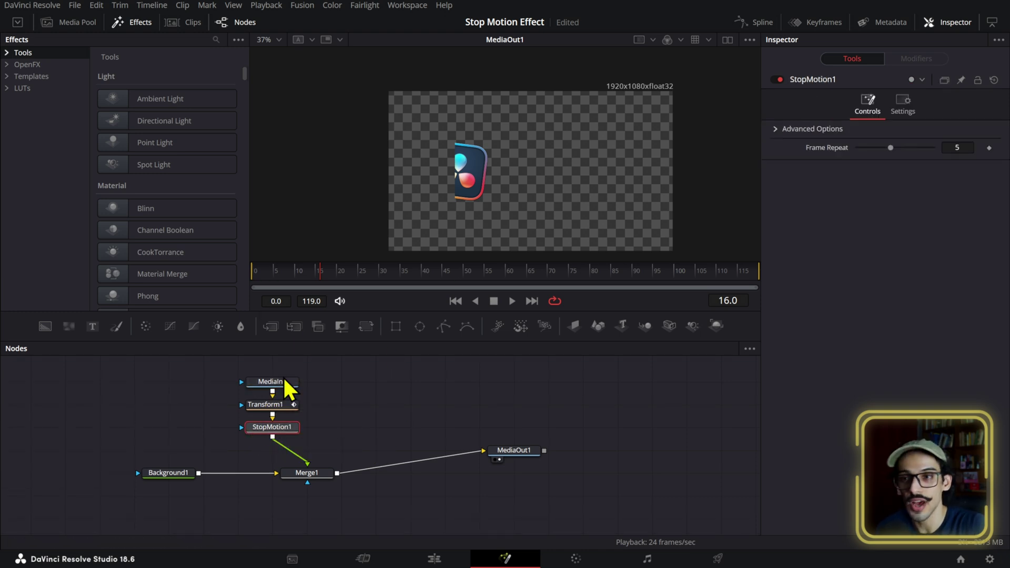
{"action": "left_click", "coordinate": [316, 273]}
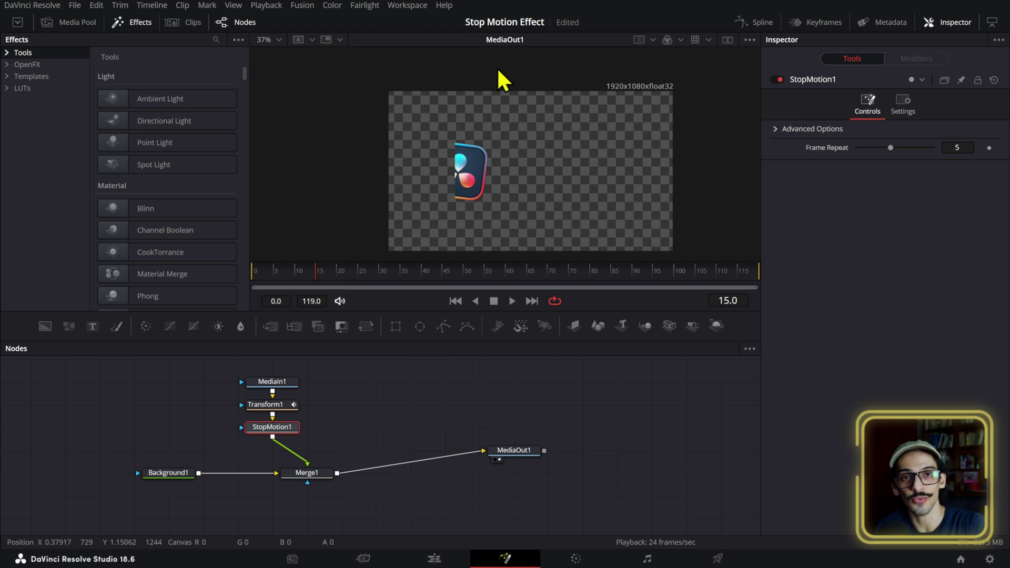
Move StopMotion1 between Merge1 and MediaOut1 and scrub the early frames to check the full logo
{"action": "left_click_drag", "start_coordinate": [268, 429], "coordinate": [408, 463]}
{"action": "left_click_drag", "start_coordinate": [315, 284], "coordinate": [295, 291]}
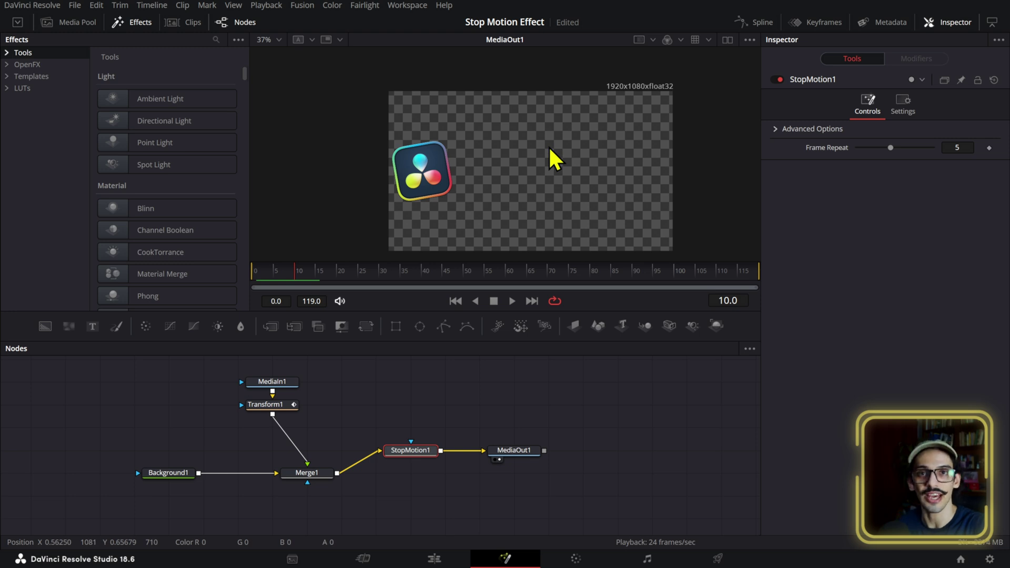
{"action": "left_click_drag", "start_coordinate": [327, 282], "coordinate": [253, 279]}
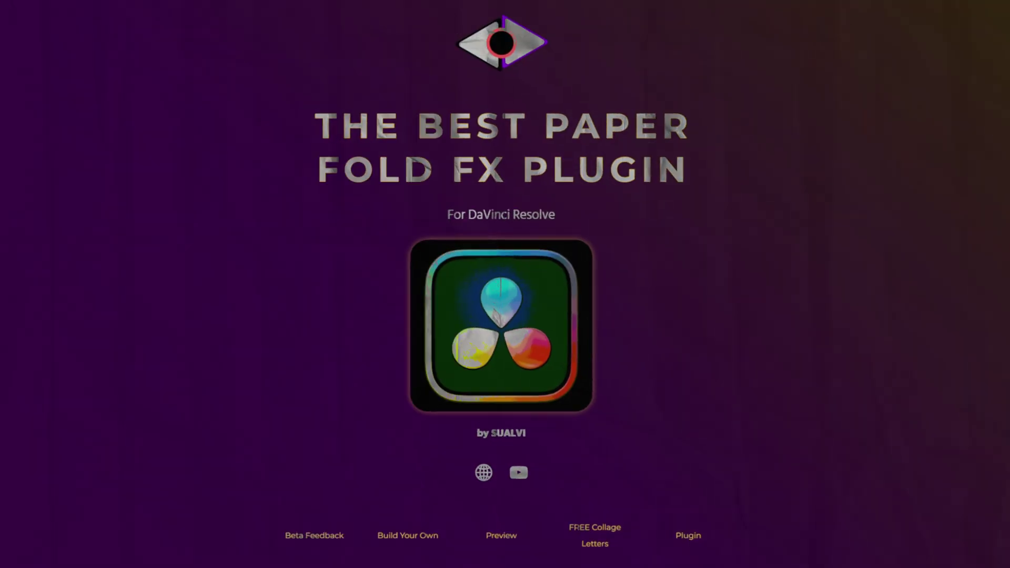
Browse the Paper Fold FX plugin web page from its title down to the Free Animated Letters section
{"action": "scroll", "coordinate": [501, 284], "scroll_direction": "down", "scroll_amount": 11}
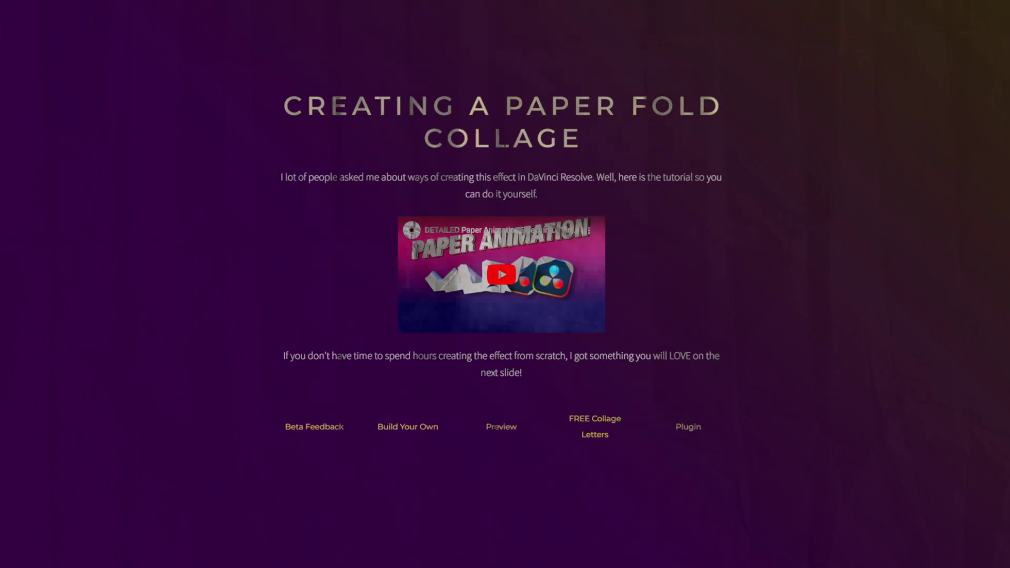
{"action": "scroll", "coordinate": [505, 284], "scroll_direction": "down", "scroll_amount": 8}
{"action": "scroll", "coordinate": [505, 284], "scroll_direction": "down", "scroll_amount": 12}
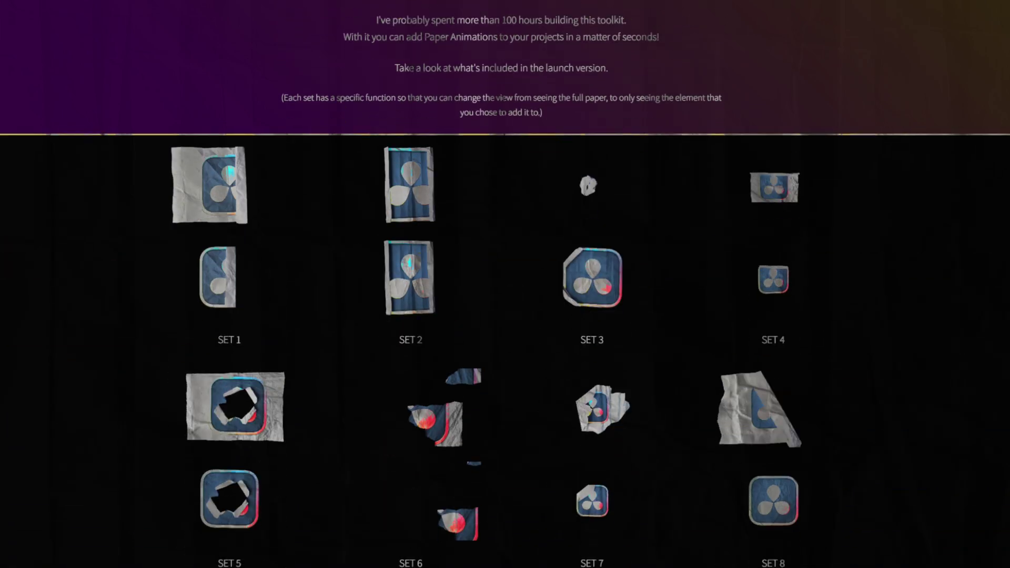
{"action": "scroll", "coordinate": [505, 284], "scroll_direction": "down", "scroll_amount": 6}
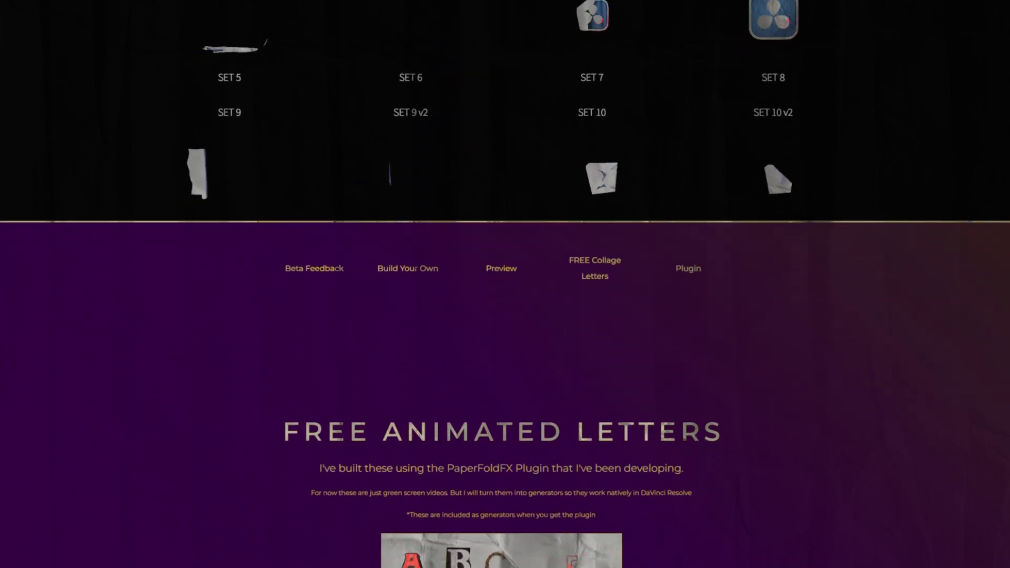
{"action": "scroll", "coordinate": [505, 284], "scroll_direction": "down", "scroll_amount": 3}
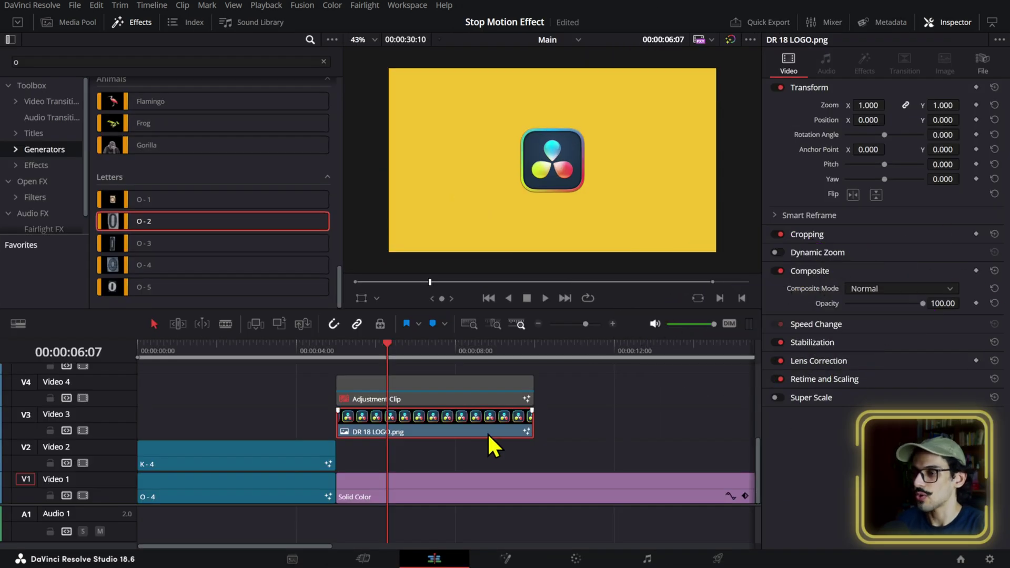
Open the O - 4 generator on Video 1 in the Fusion page and examine the POSITION_1_1_1 node's keyframes along the timeline
{"action": "left_click", "coordinate": [194, 367]}
{"action": "left_click", "coordinate": [213, 486]}
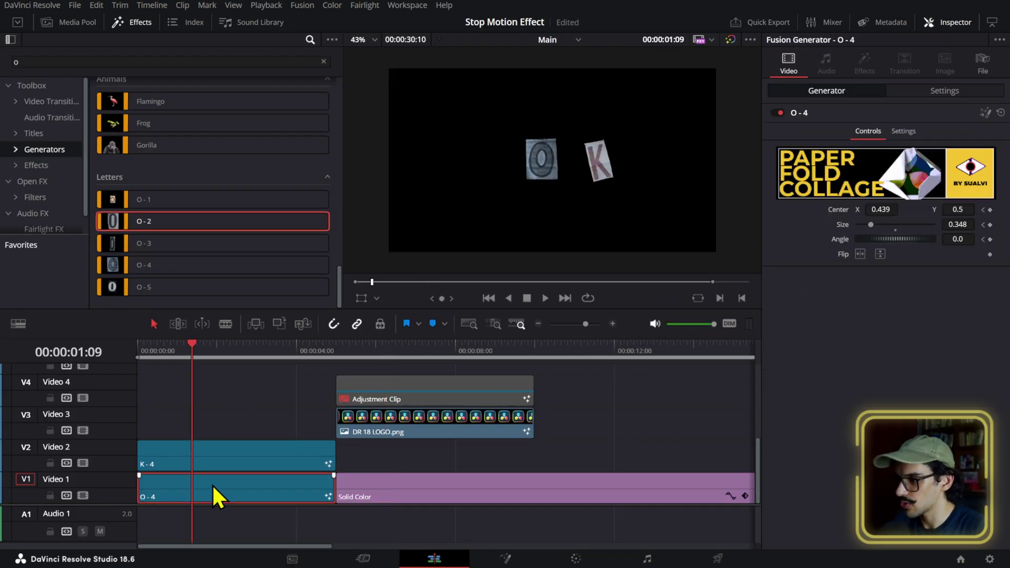
{"action": "right_click", "coordinate": [213, 486]}
{"action": "left_click", "coordinate": [310, 405]}
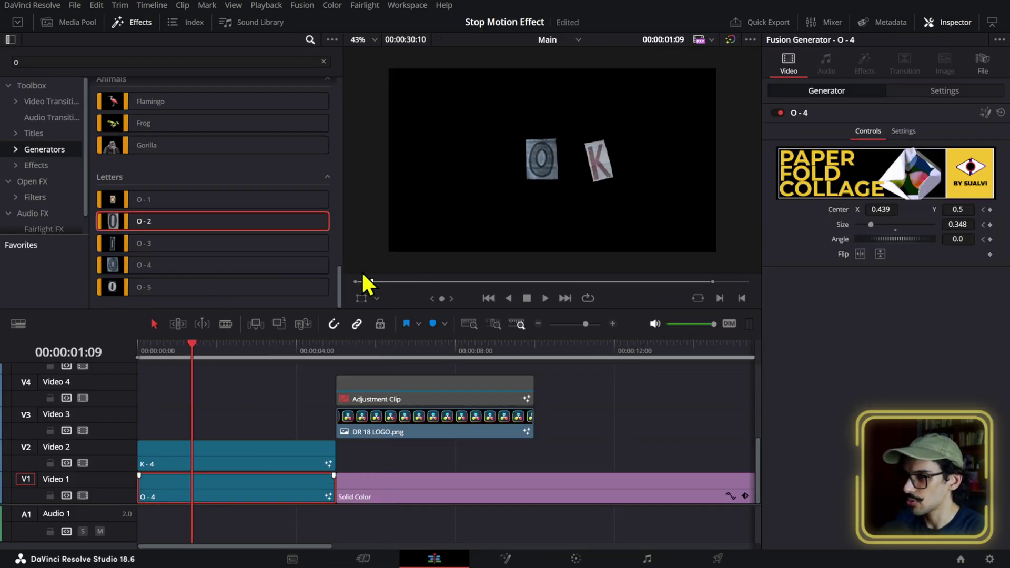
{"action": "left_click", "coordinate": [397, 431]}
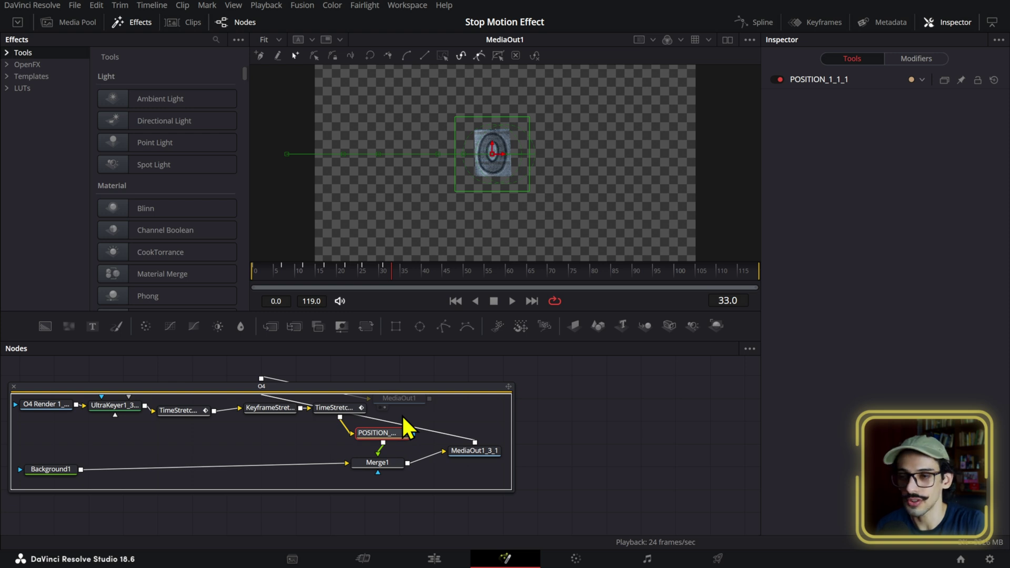
{"action": "left_click", "coordinate": [283, 273]}
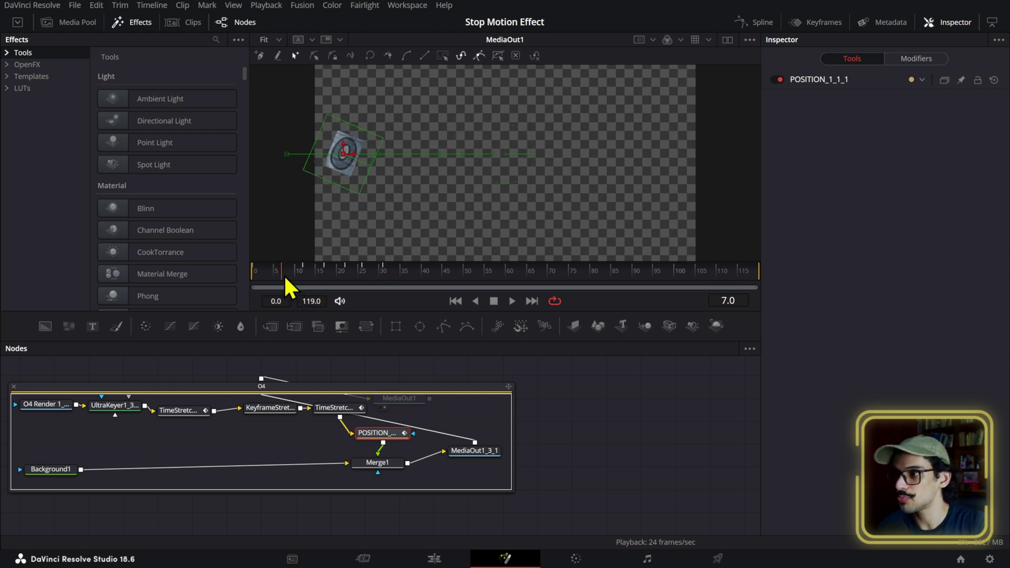
Step through the POSITION_1_1_1 keyframes between frames 0 and 31, examining the letter's Center, Size and Angle at each one
{"action": "left_click", "coordinate": [400, 434]}
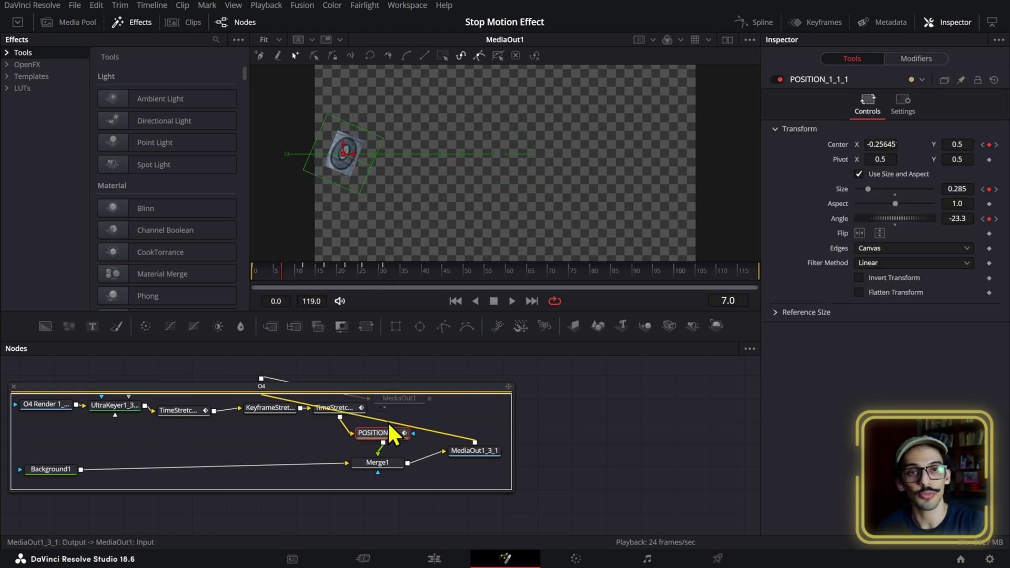
{"action": "left_click_drag", "start_coordinate": [280, 275], "coordinate": [255, 279]}
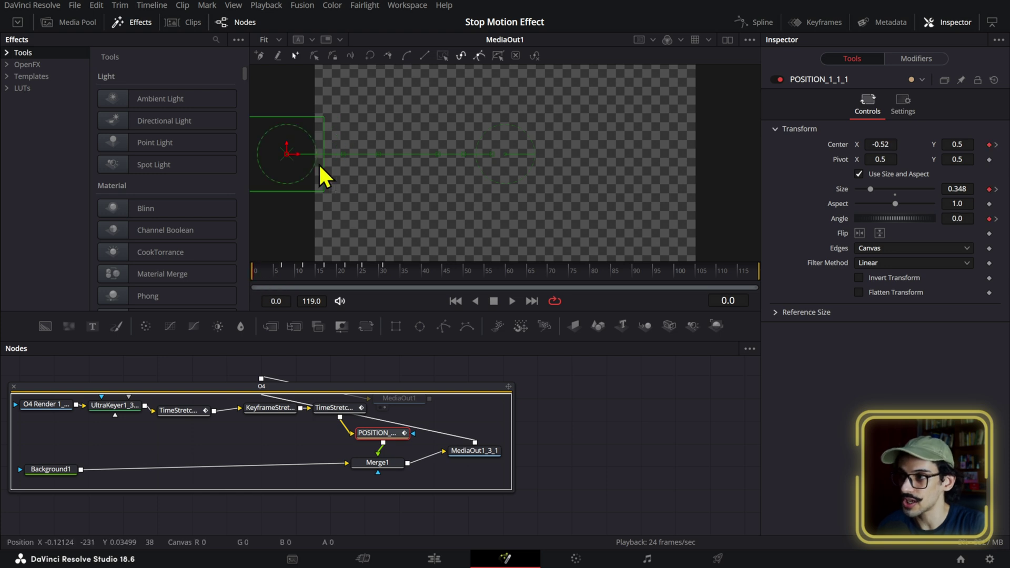
{"action": "left_click", "coordinate": [282, 274]}
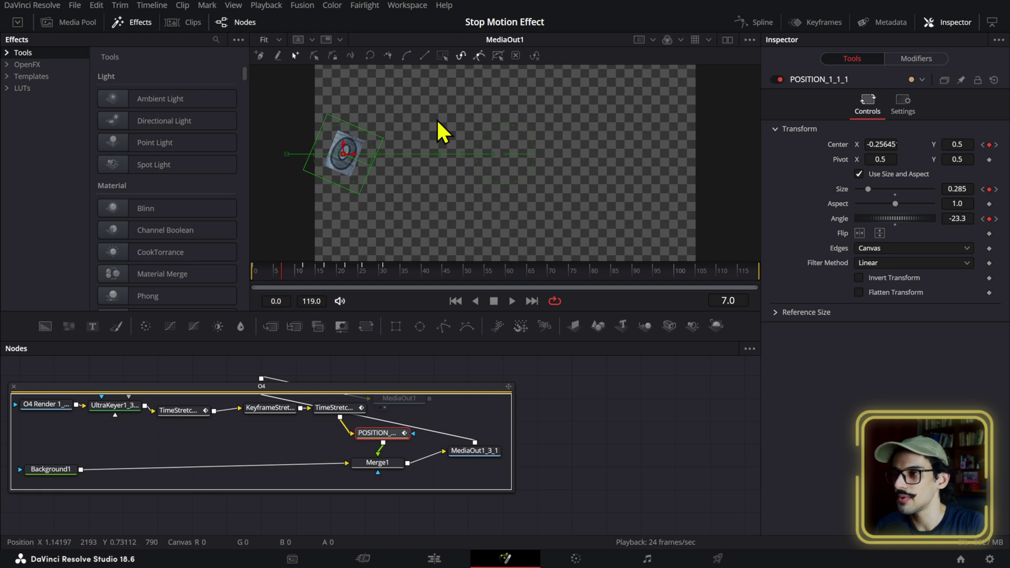
{"action": "left_click", "coordinate": [303, 275]}
{"action": "left_click_drag", "start_coordinate": [310, 276], "coordinate": [389, 279]}
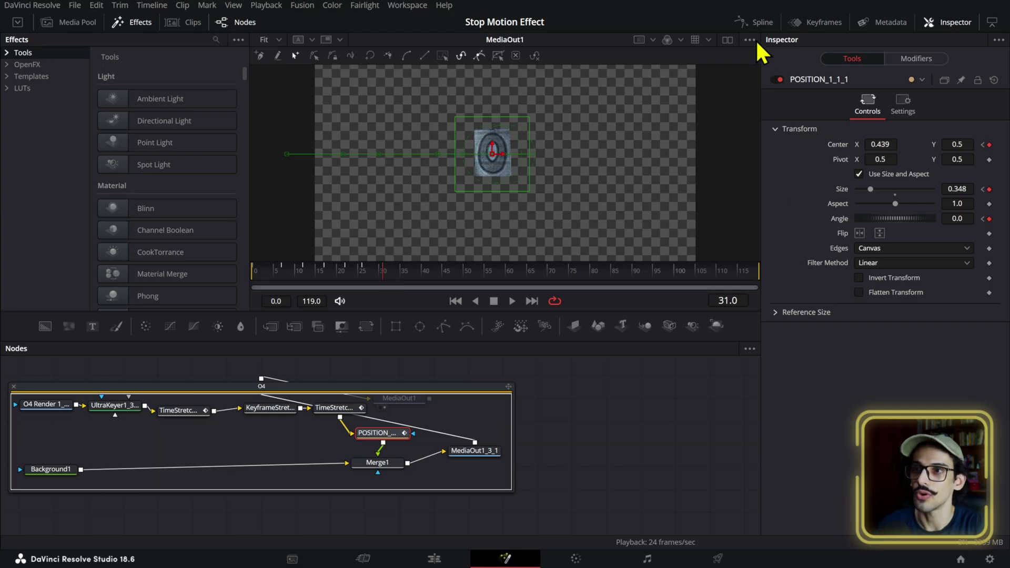
Open the Spline editor and show all POSITION_1_1_1 curves fitted to the graph
{"action": "left_click", "coordinate": [760, 26]}
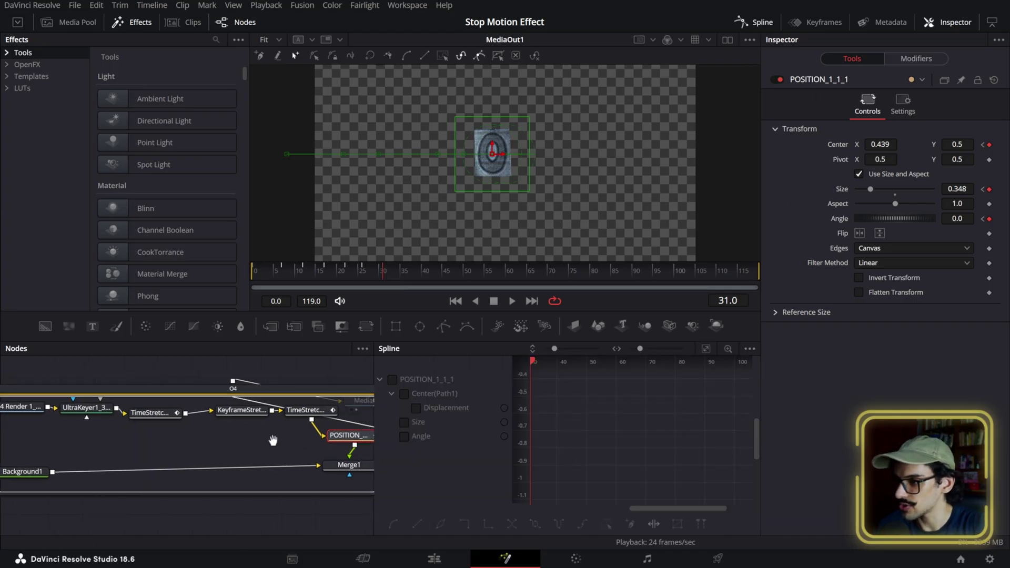
{"action": "left_click", "coordinate": [414, 382]}
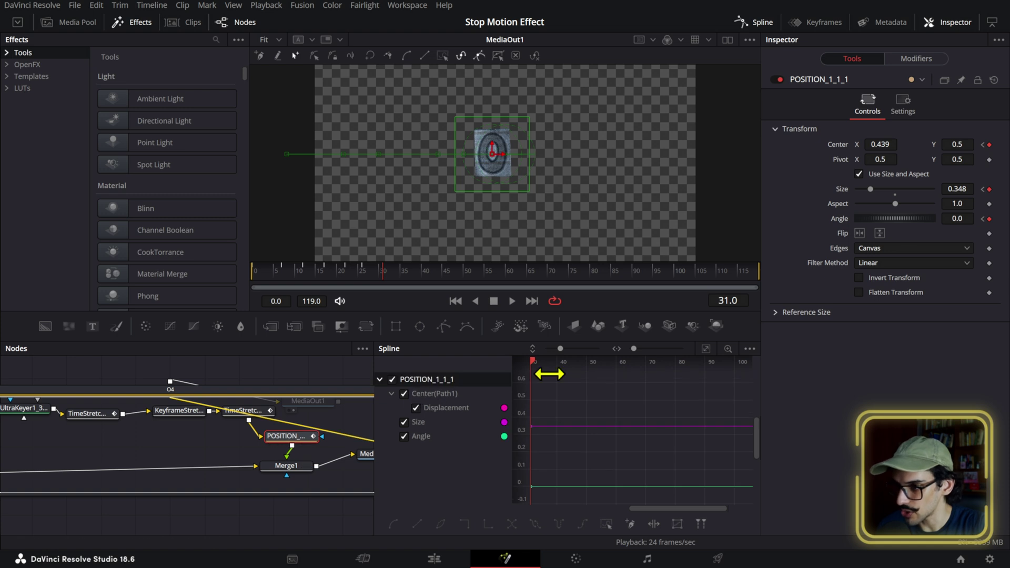
{"action": "left_click", "coordinate": [705, 350]}
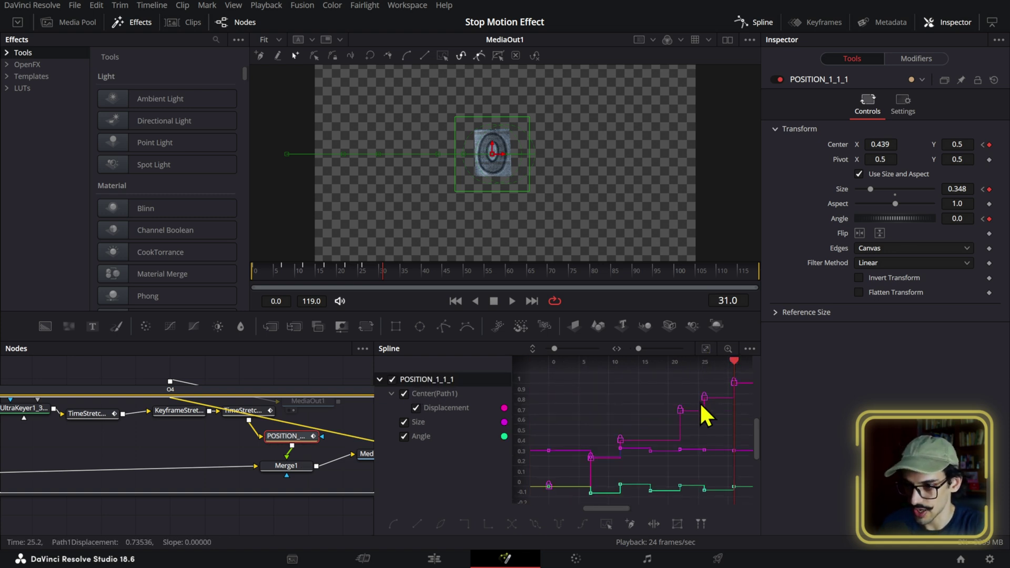
{"action": "scroll", "coordinate": [664, 409], "scroll_direction": "down", "scroll_amount": 3}
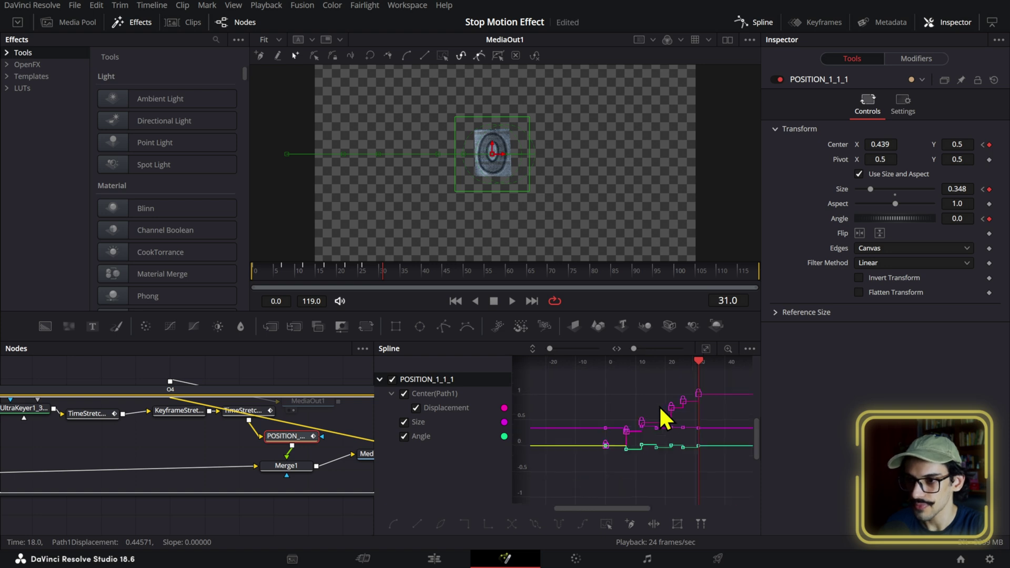
Select all POSITION_1_1_1 keyframes in the Spline editor and make their interpolation linear
{"action": "left_click_drag", "start_coordinate": [696, 381], "coordinate": [560, 473]}
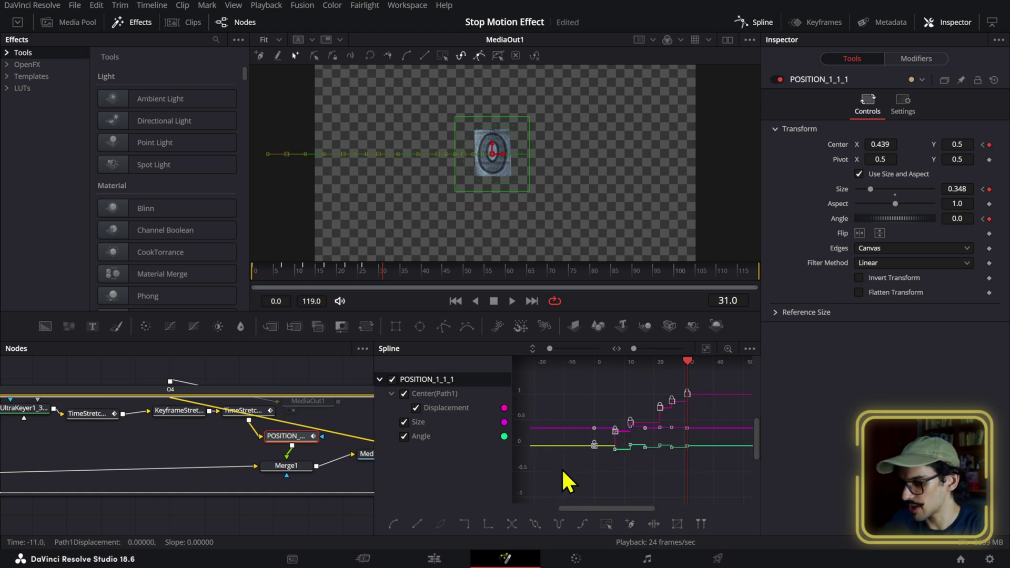
{"action": "key", "text": "shift+l"}
{"action": "left_click", "coordinate": [658, 386]}
{"action": "scroll", "coordinate": [693, 409], "scroll_direction": "up", "scroll_amount": 3}
{"action": "scroll", "coordinate": [696, 410], "scroll_direction": "down", "scroll_amount": 2}
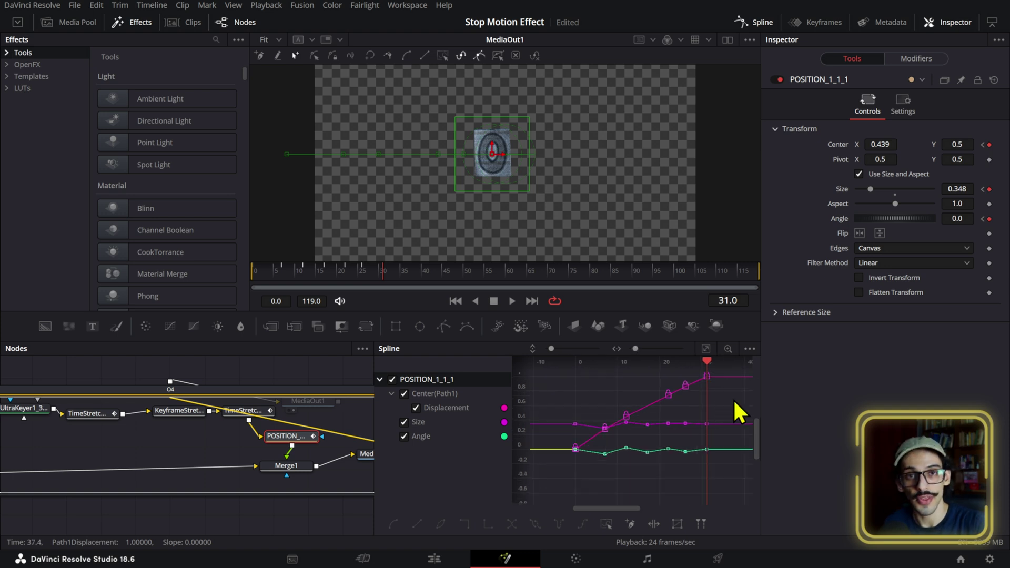
Apply Step Out interpolation to all POSITION_1_1_1 keyframes and check the letter's motion at frames 0 to 2
{"action": "key", "text": "ctrl+a"}
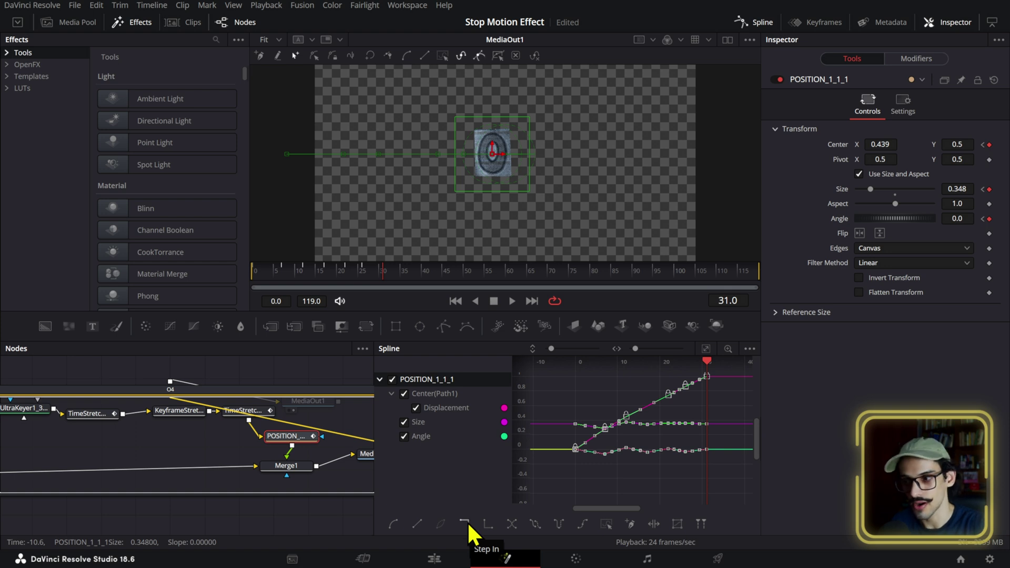
{"action": "left_click", "coordinate": [487, 524]}
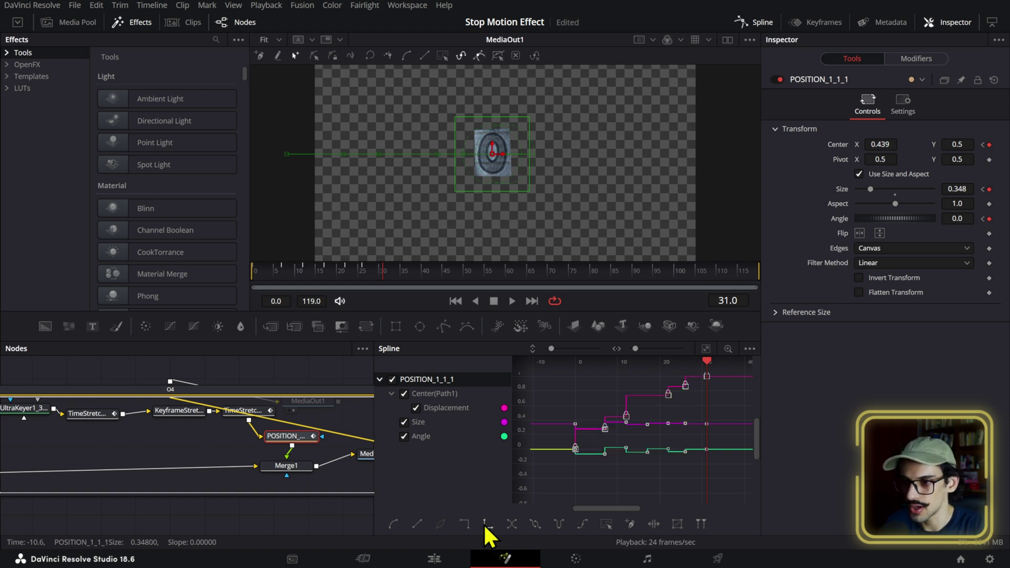
{"action": "left_click", "coordinate": [253, 268]}
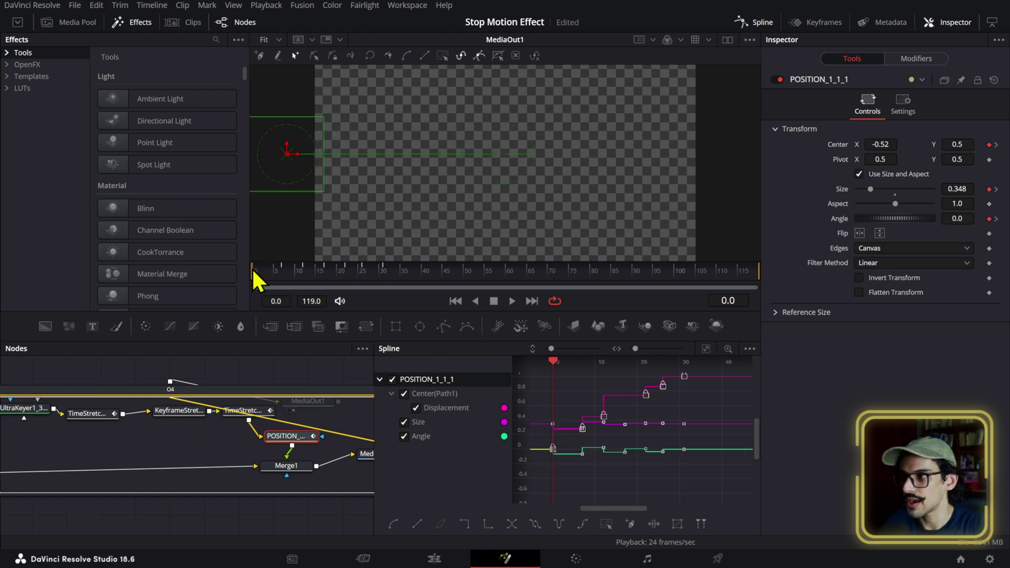
{"action": "left_click_drag", "start_coordinate": [254, 270], "coordinate": [264, 273]}
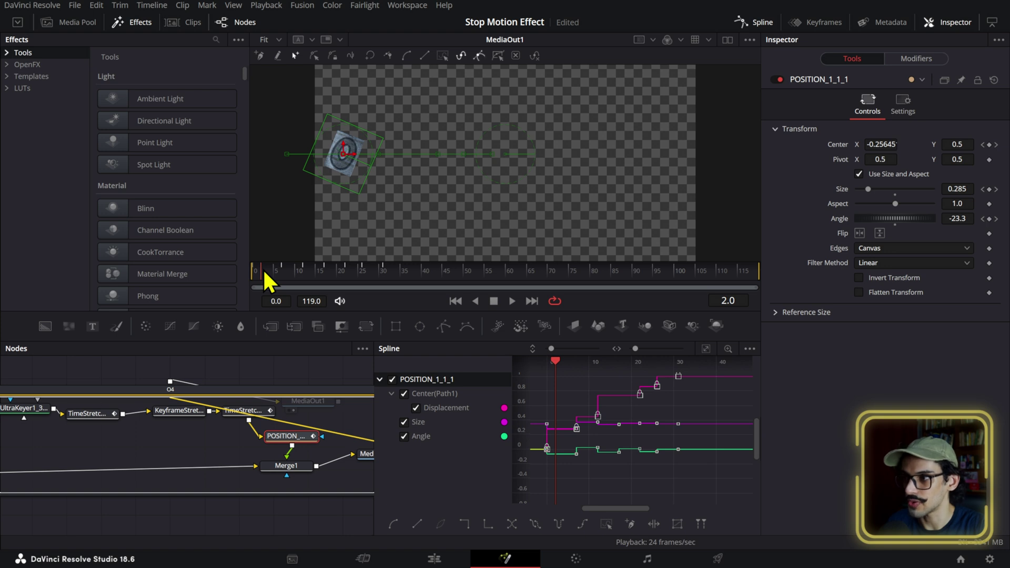
Apply Step In interpolation to all POSITION_1_1_1 keyframes and check that the letter's motion holds between frames 3 and 7
{"action": "left_click", "coordinate": [465, 525]}
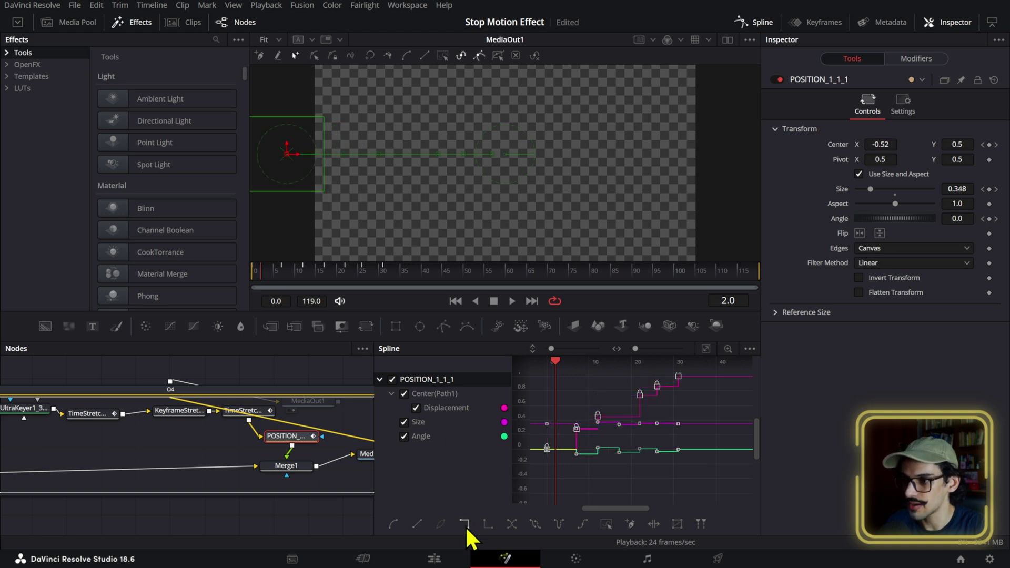
{"action": "left_click", "coordinate": [269, 274]}
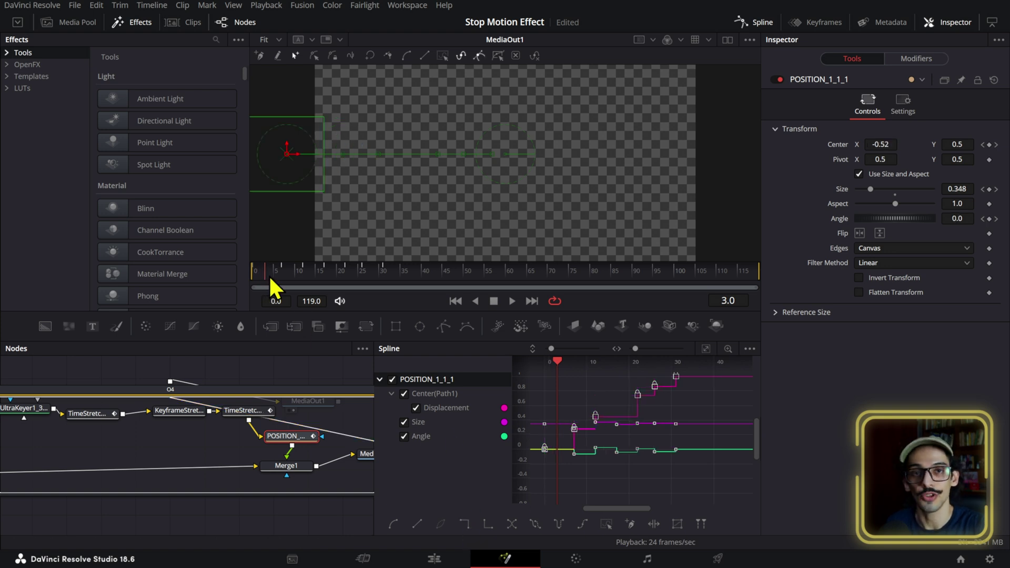
{"action": "left_click", "coordinate": [280, 273]}
{"action": "left_click", "coordinate": [282, 271]}
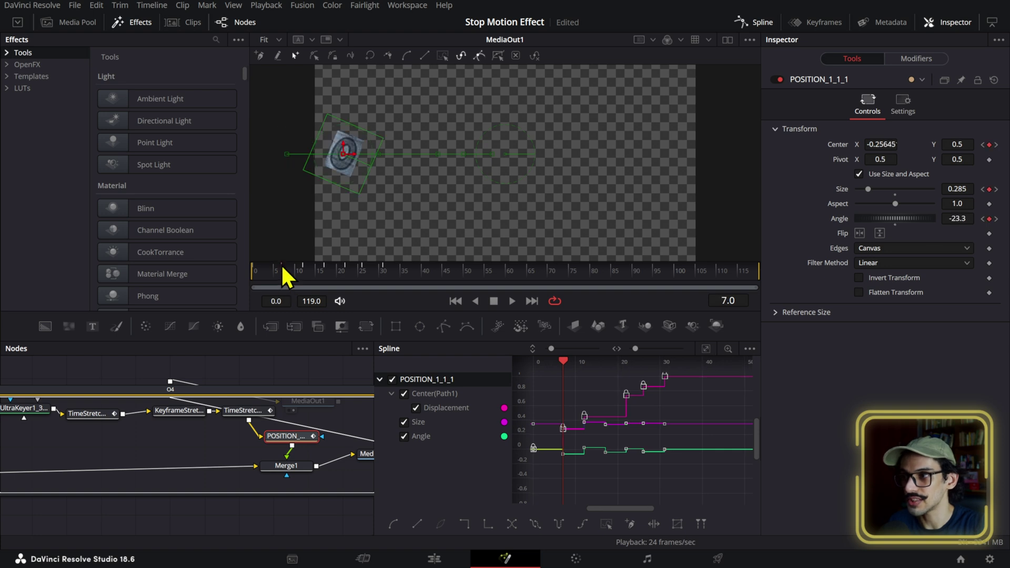
{"action": "left_click", "coordinate": [277, 275]}
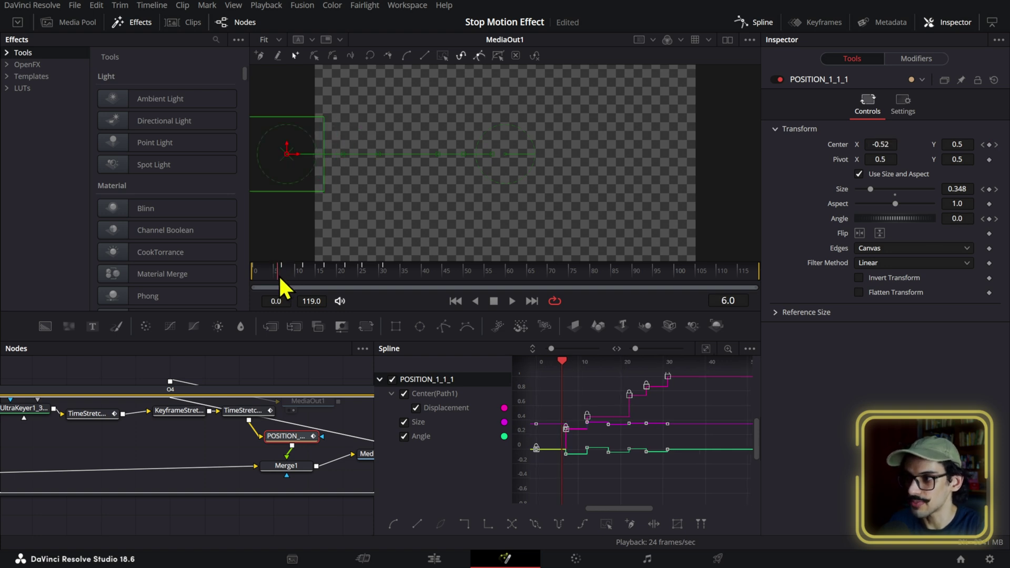
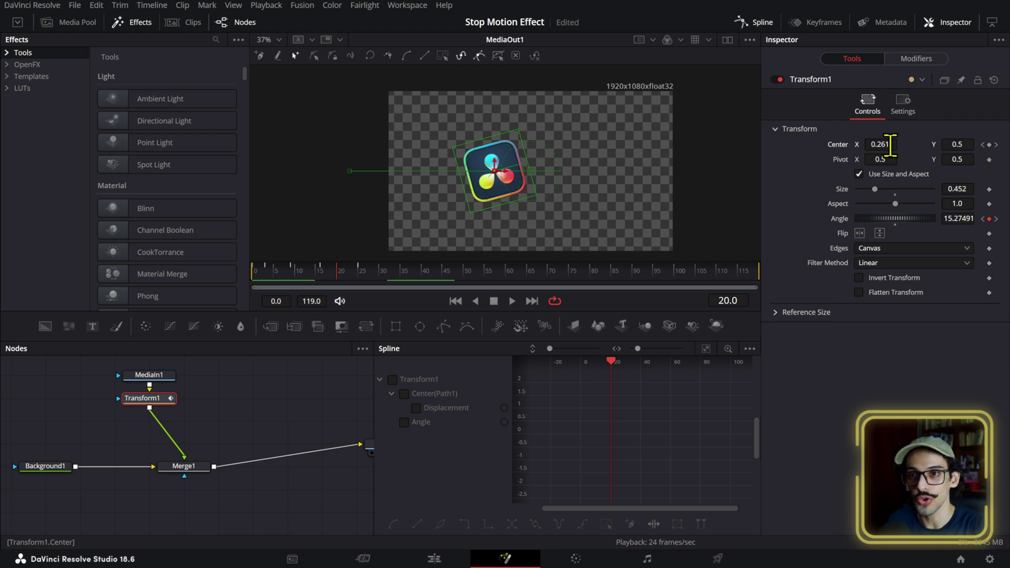
Keyframe Transform1's Center at frames 20, 16 and 9, setting Center X to 0.269 at frame 20
{"action": "left_click_drag", "start_coordinate": [884, 144], "coordinate": [895, 144]}
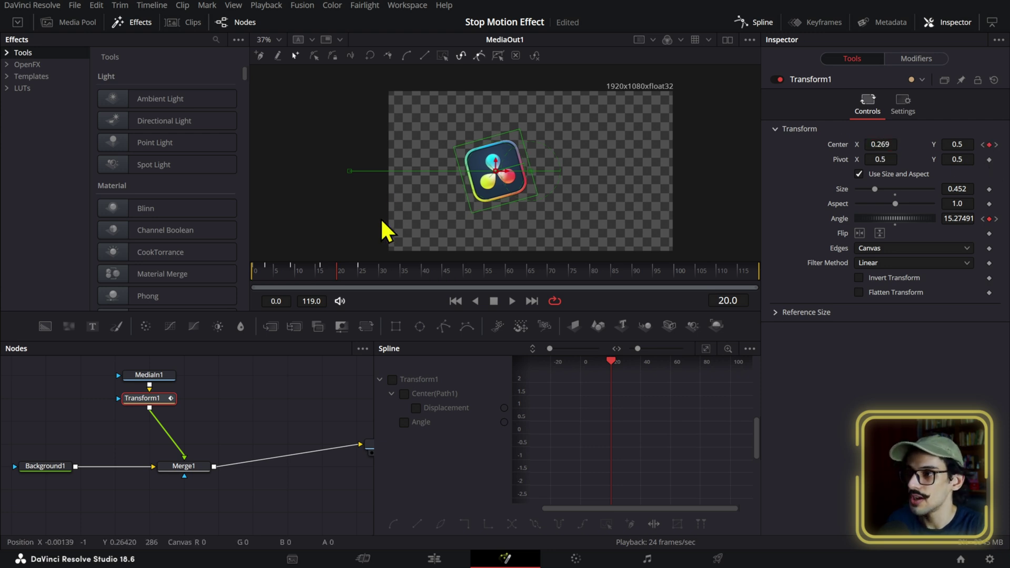
{"action": "left_click", "coordinate": [325, 270]}
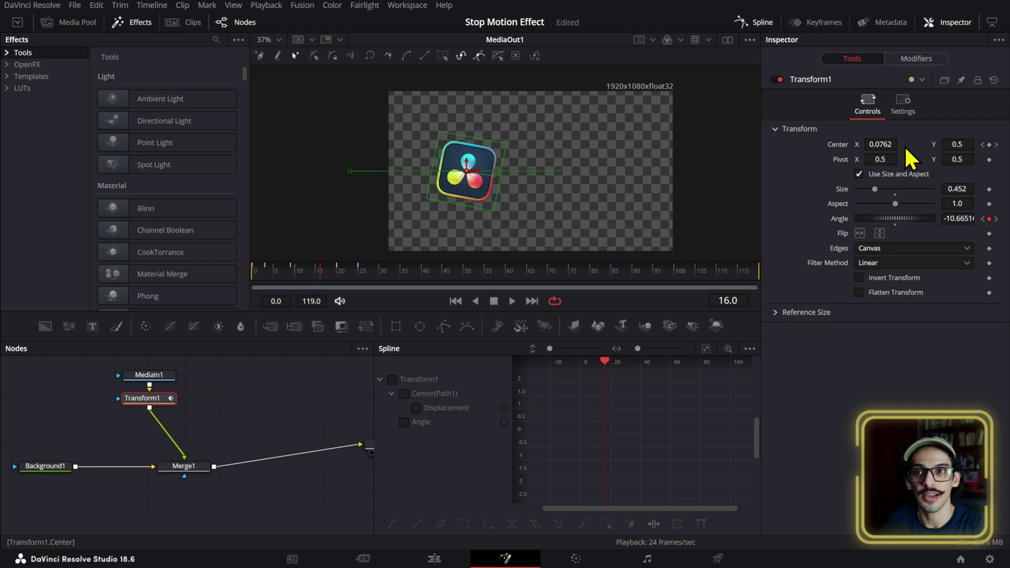
{"action": "left_click_drag", "start_coordinate": [880, 144], "coordinate": [885, 144]}
{"action": "left_click", "coordinate": [293, 271]}
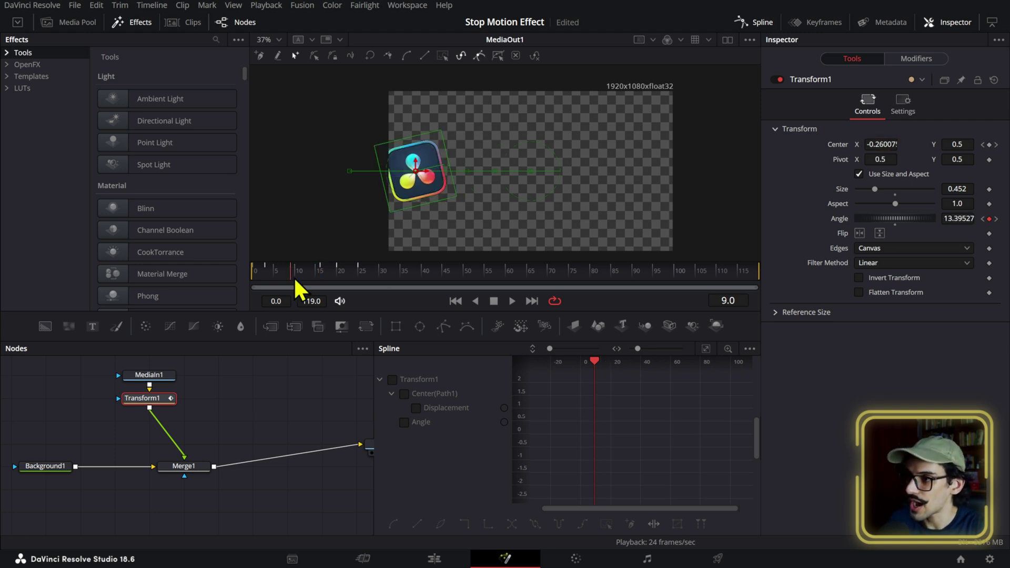
Play the logo animation from frame 0 to review its movement between the keyframes
{"action": "left_click", "coordinate": [254, 271]}
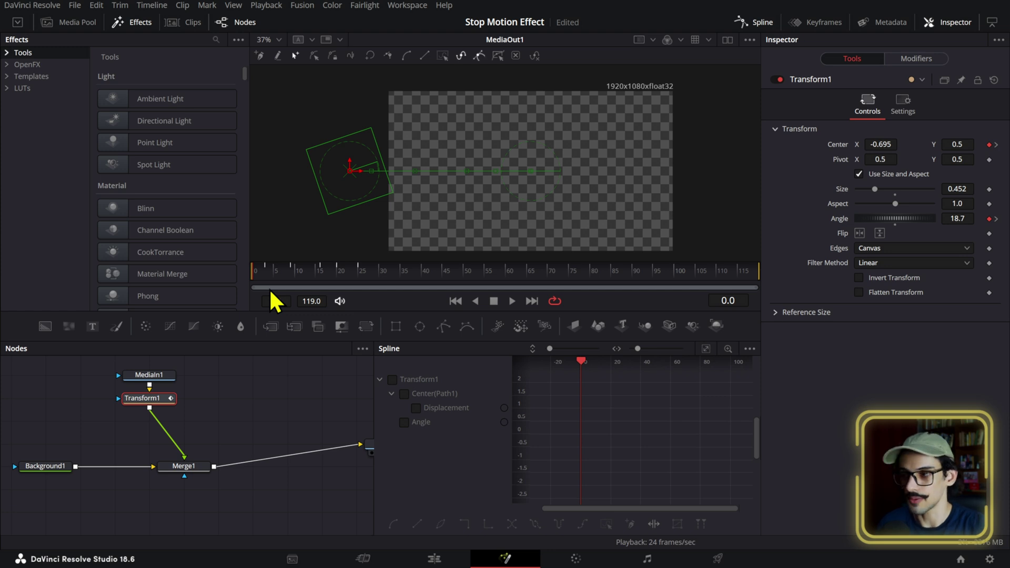
{"action": "key", "text": "space"}
{"action": "key", "text": "space"}
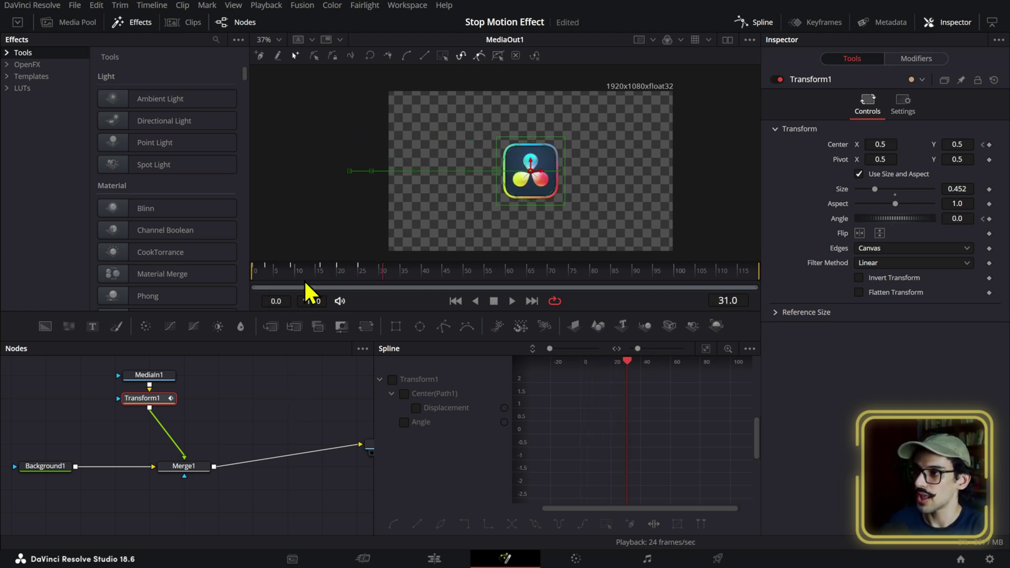
{"action": "left_click_drag", "start_coordinate": [291, 274], "coordinate": [253, 273]}
{"action": "key", "text": "space"}
{"action": "key", "text": "space"}
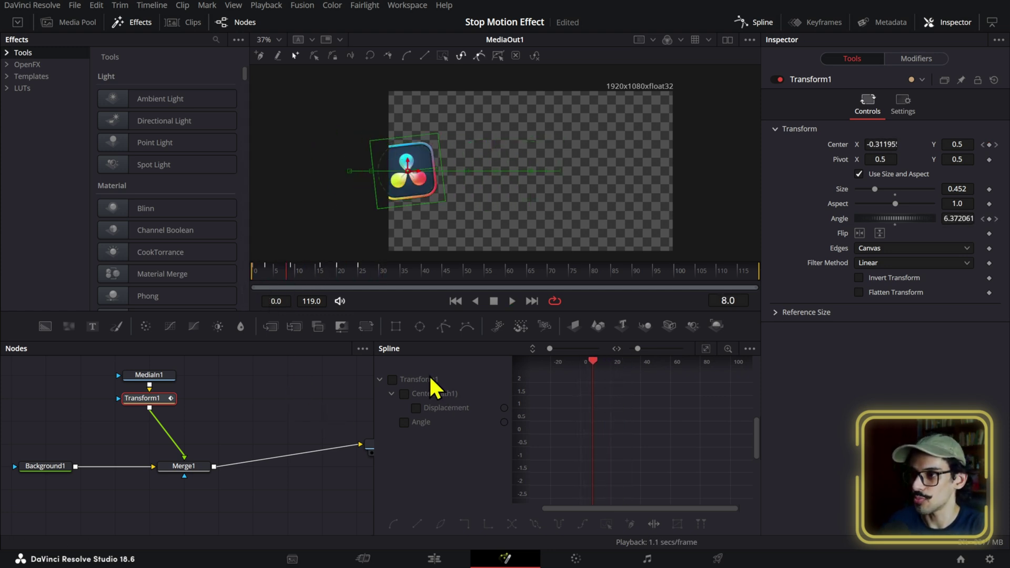
Refresh the Spline editor and display Transform1's Center displacement and Angle curves
{"action": "left_click", "coordinate": [262, 381]}
{"action": "left_click", "coordinate": [759, 24]}
{"action": "left_click", "coordinate": [759, 24]}
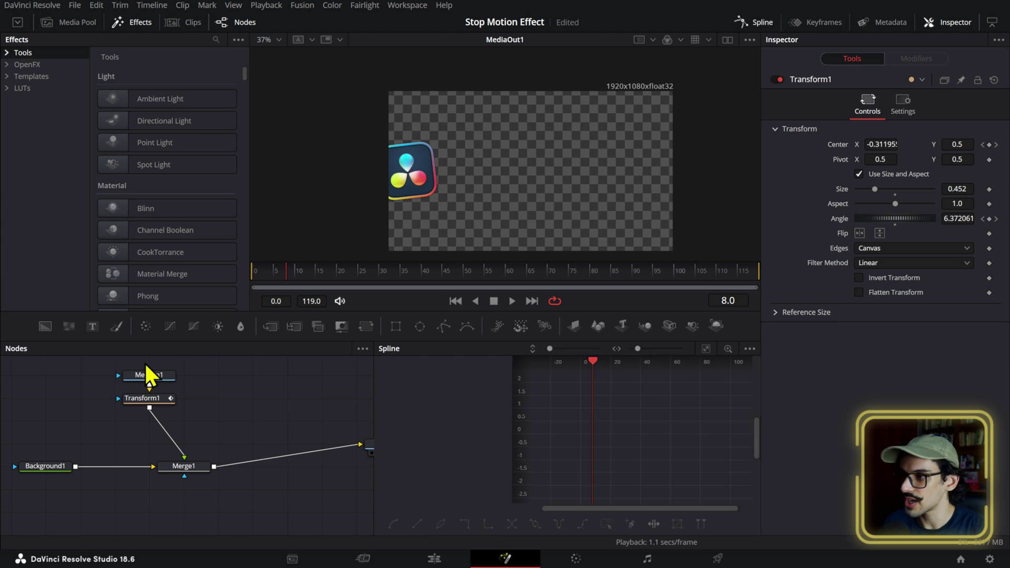
{"action": "left_click", "coordinate": [150, 399]}
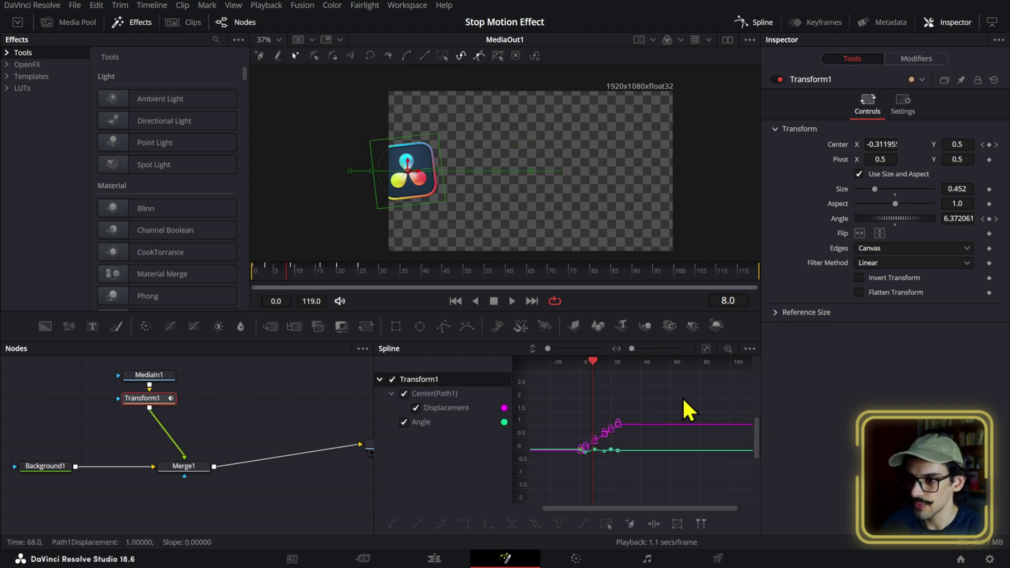
Select all Transform1 keyframes in the Spline editor and apply Step In interpolation to them
{"action": "left_click_drag", "start_coordinate": [683, 398], "coordinate": [570, 463]}
{"action": "left_click", "coordinate": [705, 349]}
{"action": "scroll", "coordinate": [714, 441], "scroll_direction": "up", "scroll_amount": 2}
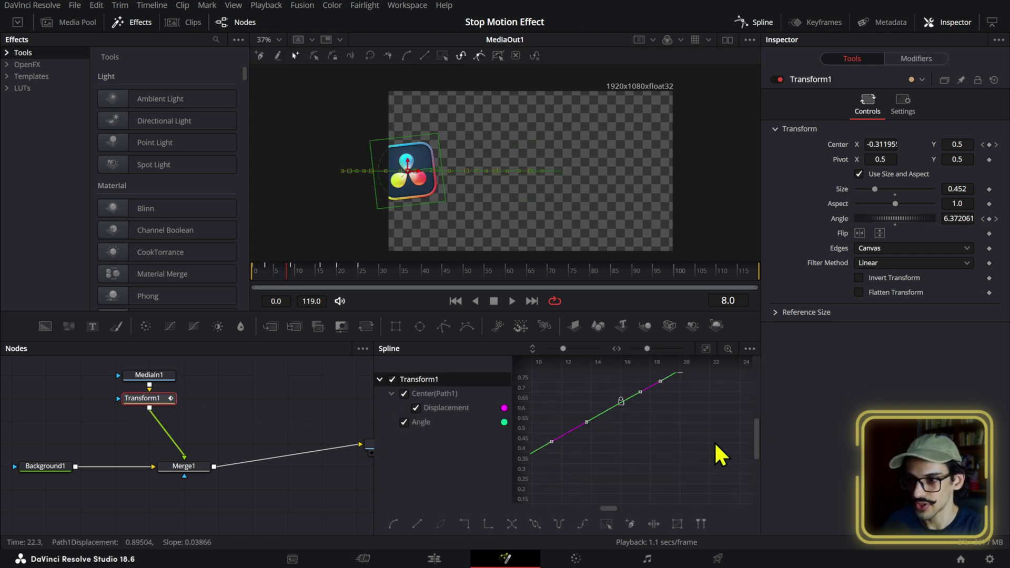
{"action": "scroll", "coordinate": [699, 434], "scroll_direction": "down", "scroll_amount": 2}
{"action": "left_click_drag", "start_coordinate": [698, 437], "coordinate": [675, 437]}
{"action": "scroll", "coordinate": [675, 436], "scroll_direction": "up", "scroll_amount": 2}
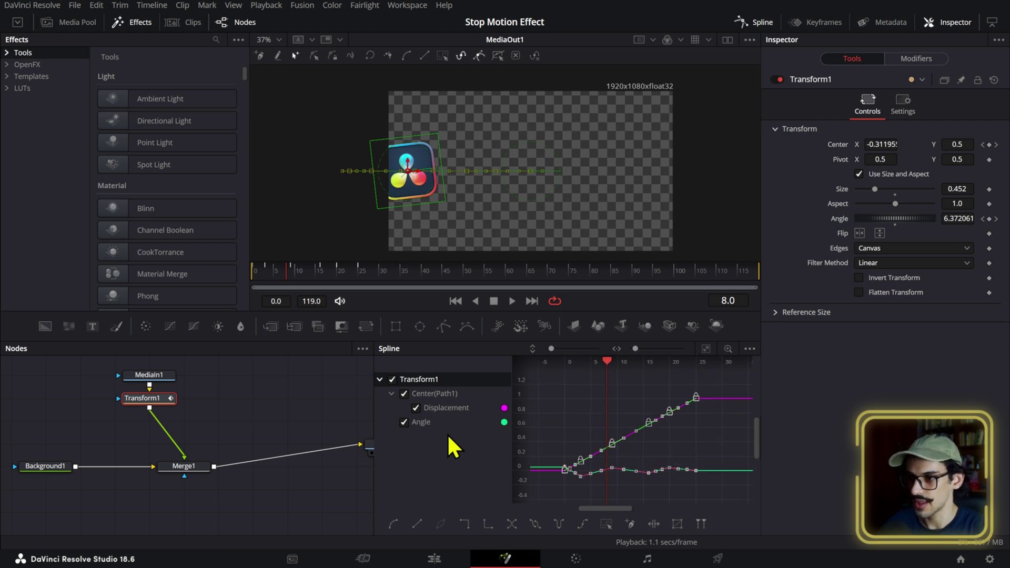
{"action": "left_click", "coordinate": [465, 520]}
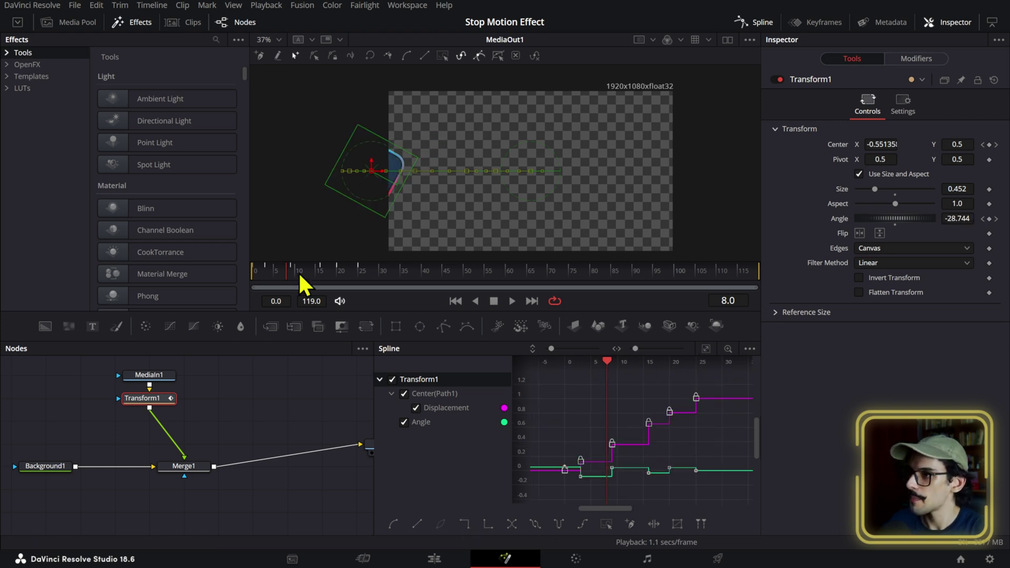
Replay the stepped logo animation from the start and inspect Transform1 at frames 9 and 16
{"action": "left_click", "coordinate": [245, 278]}
{"action": "left_click", "coordinate": [271, 397]}
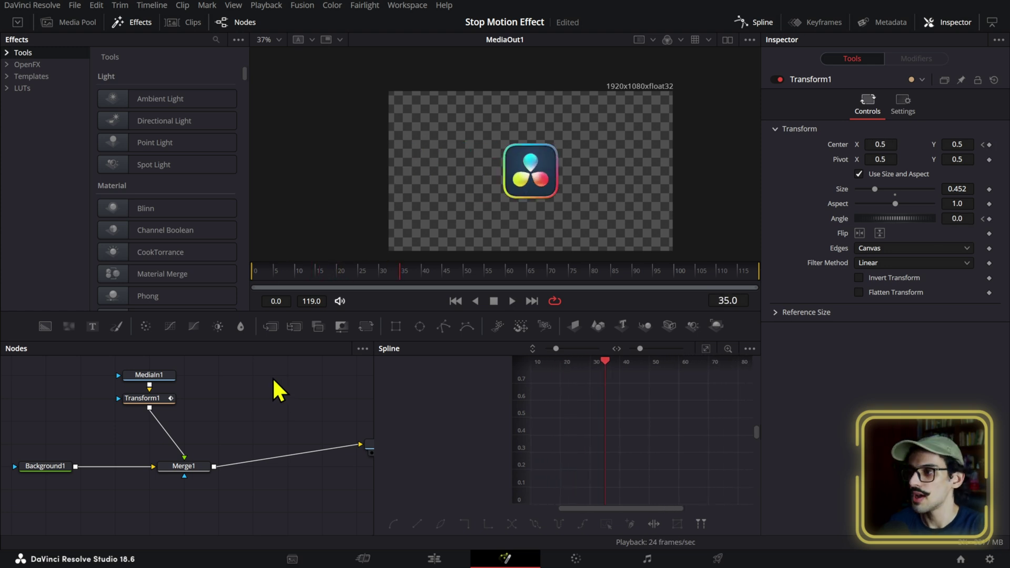
{"action": "left_click", "coordinate": [158, 398]}
{"action": "left_click", "coordinate": [293, 269]}
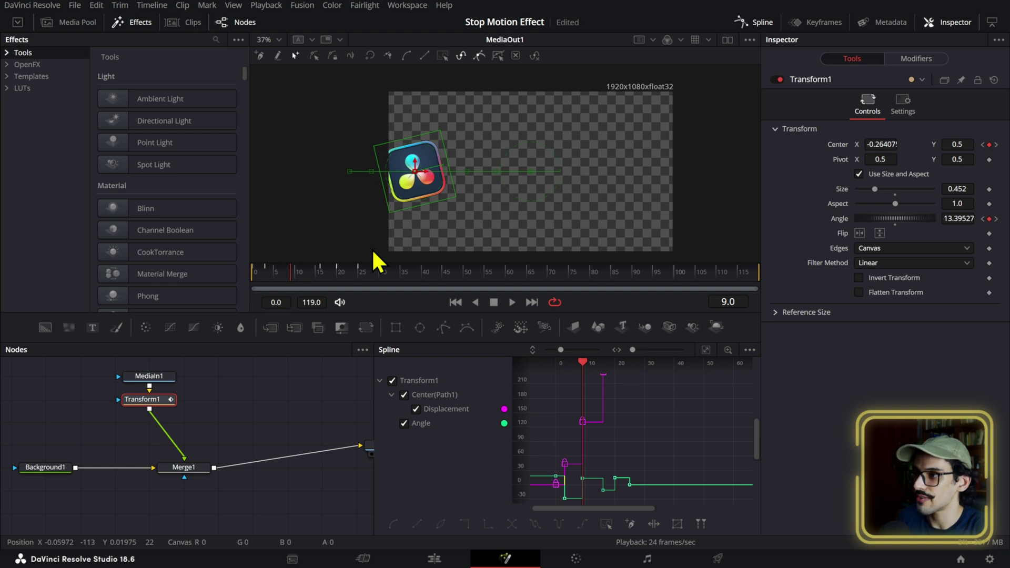
{"action": "left_click_drag", "start_coordinate": [310, 273], "coordinate": [321, 273]}
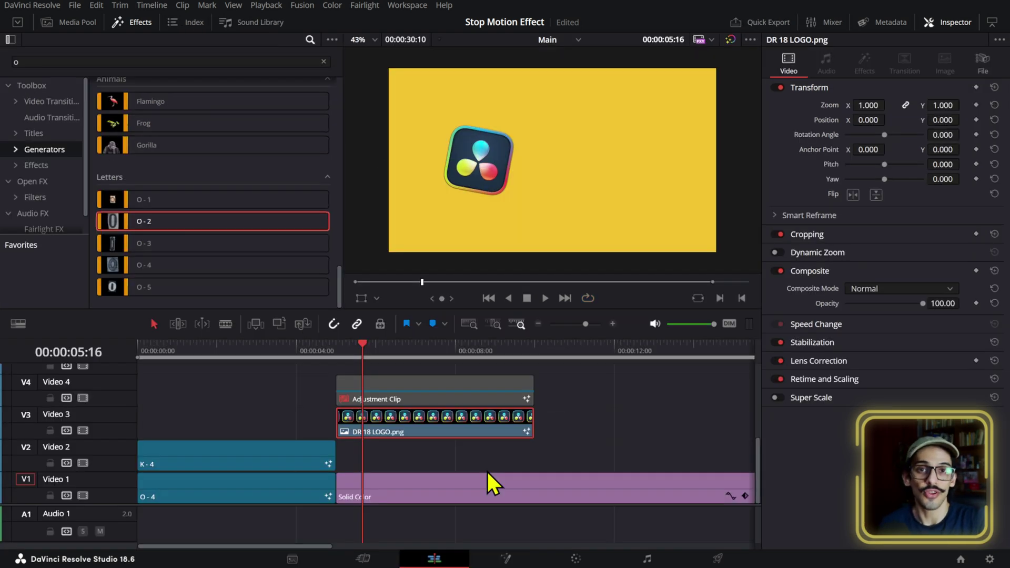
Reset the Fusion composition of the DR 18 LOGO.png clip on Video 3
{"action": "left_click", "coordinate": [275, 448]}
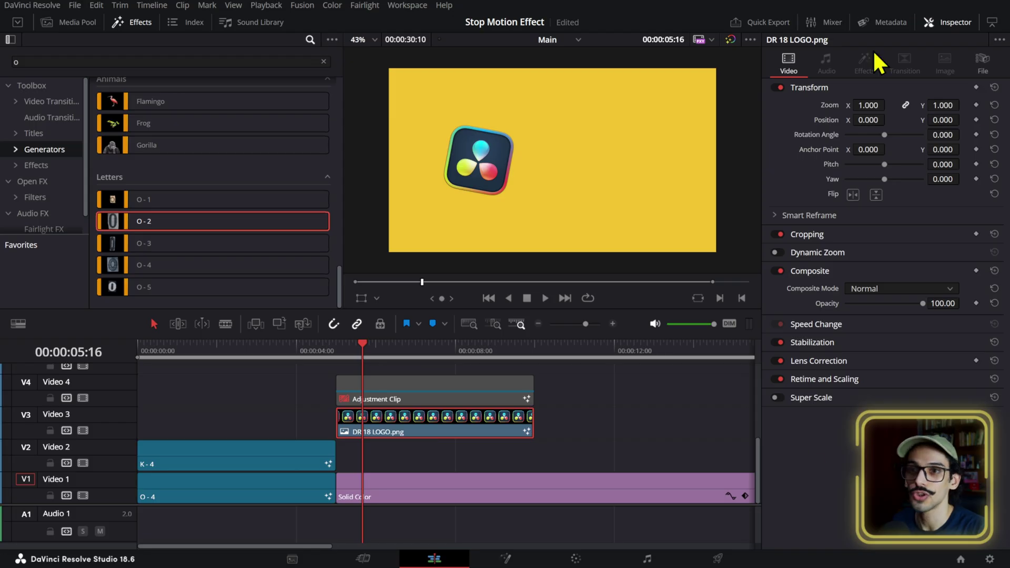
{"action": "right_click", "coordinate": [389, 427]}
{"action": "left_click", "coordinate": [488, 232]}
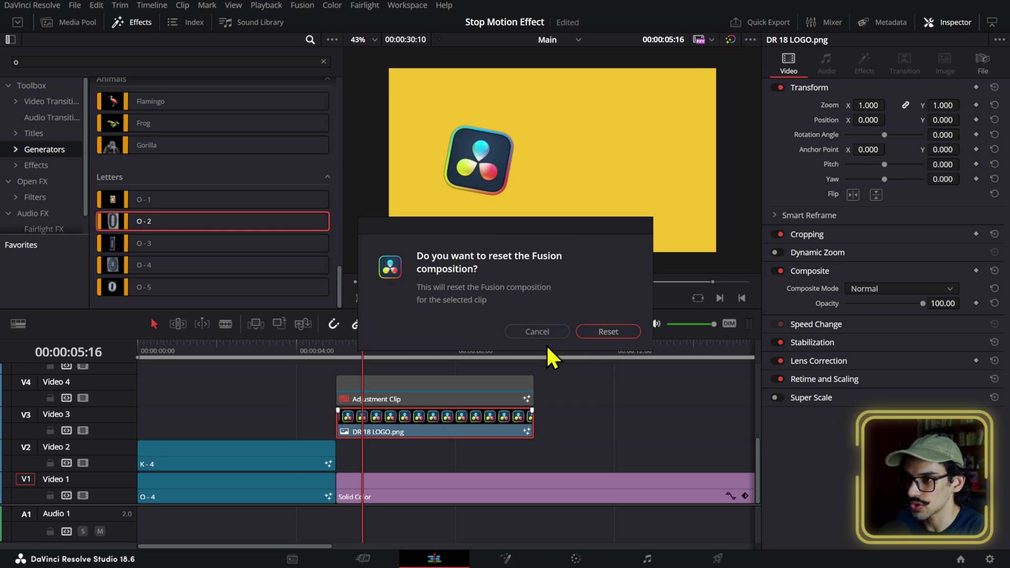
{"action": "left_click", "coordinate": [595, 332]}
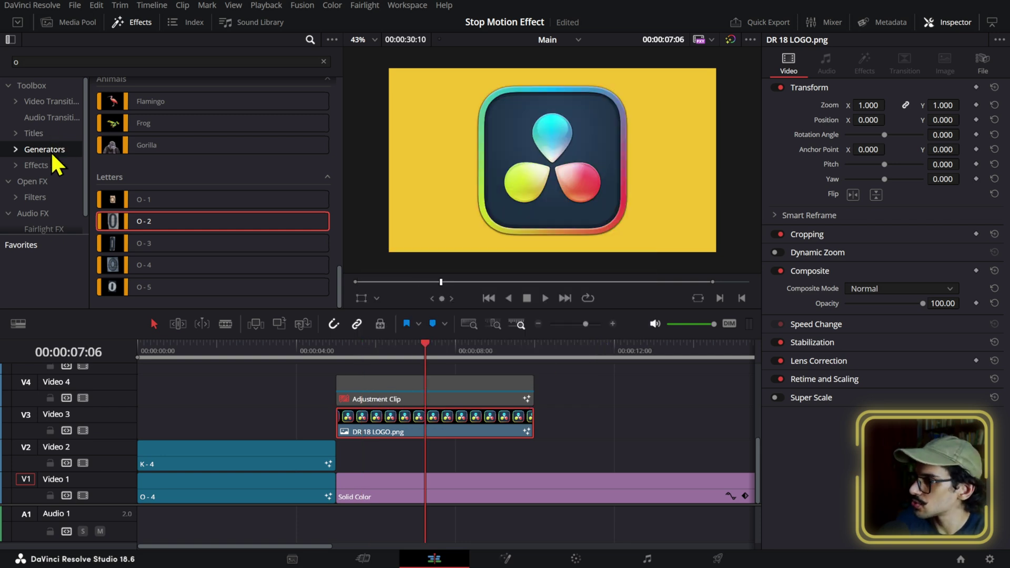
Find the EASY STOP MOTION effect by searching for "easy" and apply it to the DR 18 LOGO.png clip
{"action": "left_click", "coordinate": [35, 165]}
{"action": "left_click", "coordinate": [94, 61]}
{"action": "type", "text": "e"}
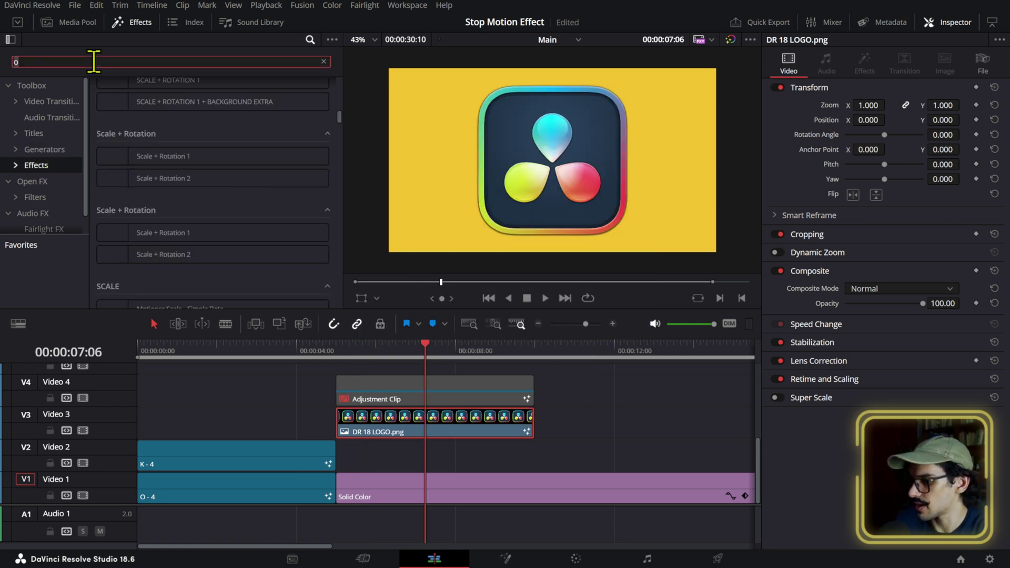
{"action": "type", "text": "asy"}
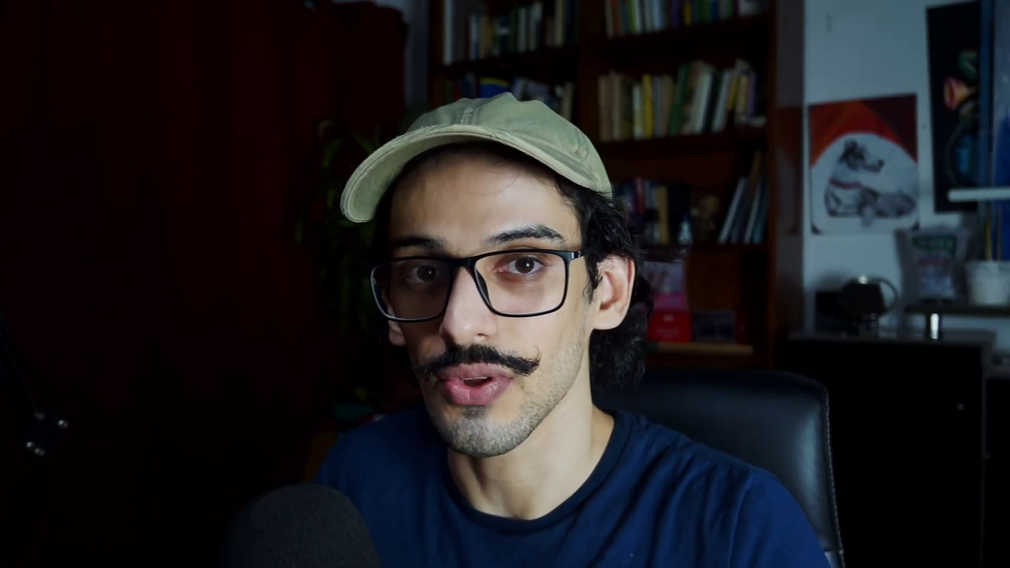
{"action": "left_click_drag", "start_coordinate": [163, 109], "coordinate": [402, 431]}
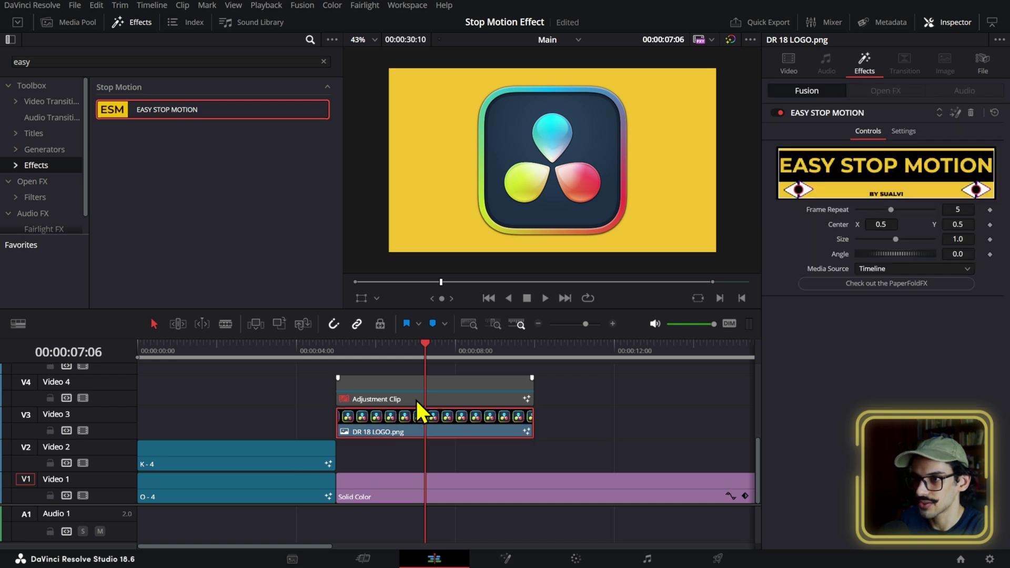
At 00:00:05:00, keyframe the effect's Center, reduce Size to 0.528 and move Center X to -0.165
{"action": "key", "text": "Up"}
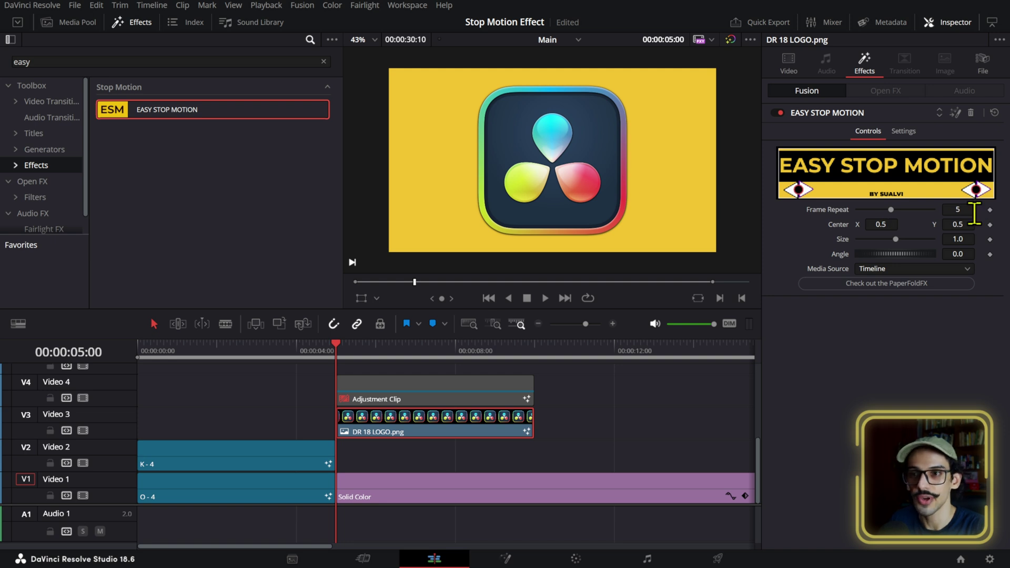
{"action": "left_click", "coordinate": [990, 224]}
{"action": "left_click_drag", "start_coordinate": [969, 239], "coordinate": [859, 225]}
At 00:00:06:00, move the logo's Center X to 0.651 and keyframe its Angle at 0.0
{"action": "left_click_drag", "start_coordinate": [353, 351], "coordinate": [376, 356]}
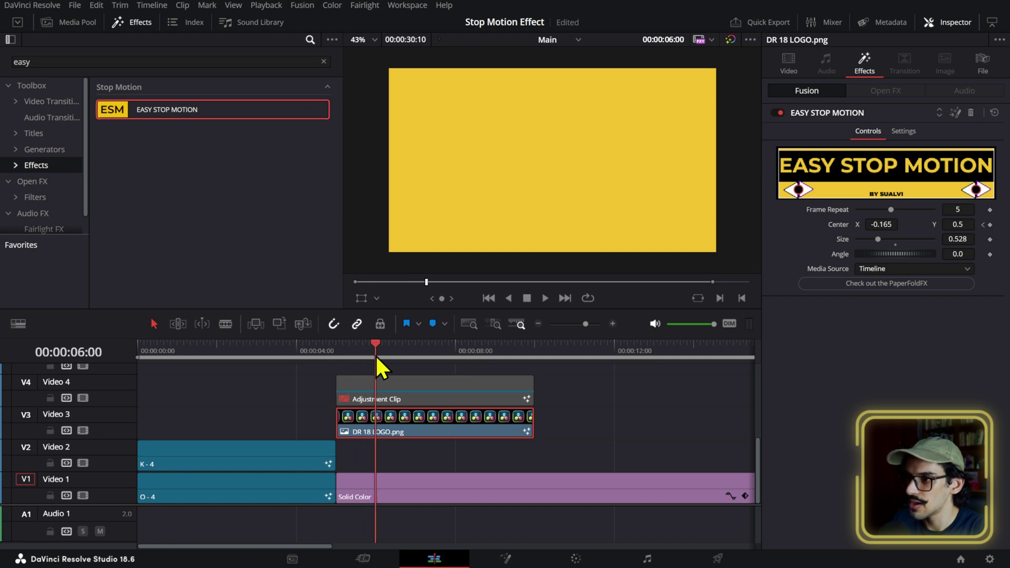
{"action": "left_click", "coordinate": [869, 225]}
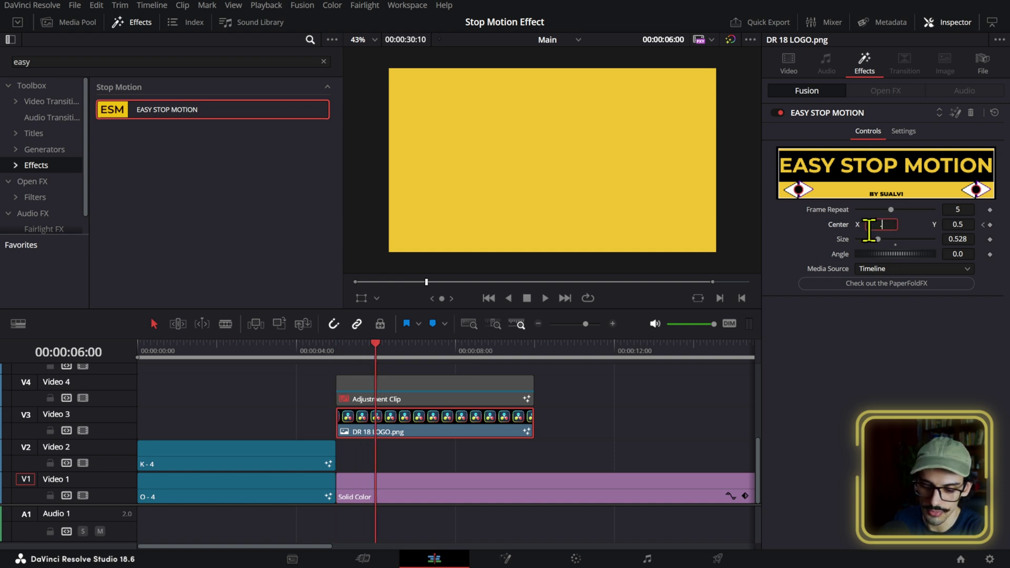
{"action": "type", "text": "0.5"}
{"action": "key", "text": "Tab"}
{"action": "mouse_move", "coordinate": [881, 225]}
{"action": "left_mouse_down"}
{"action": "mouse_move", "coordinate": [918, 225]}
{"action": "mouse_move", "coordinate": [879, 220]}
{"action": "left_mouse_up"}
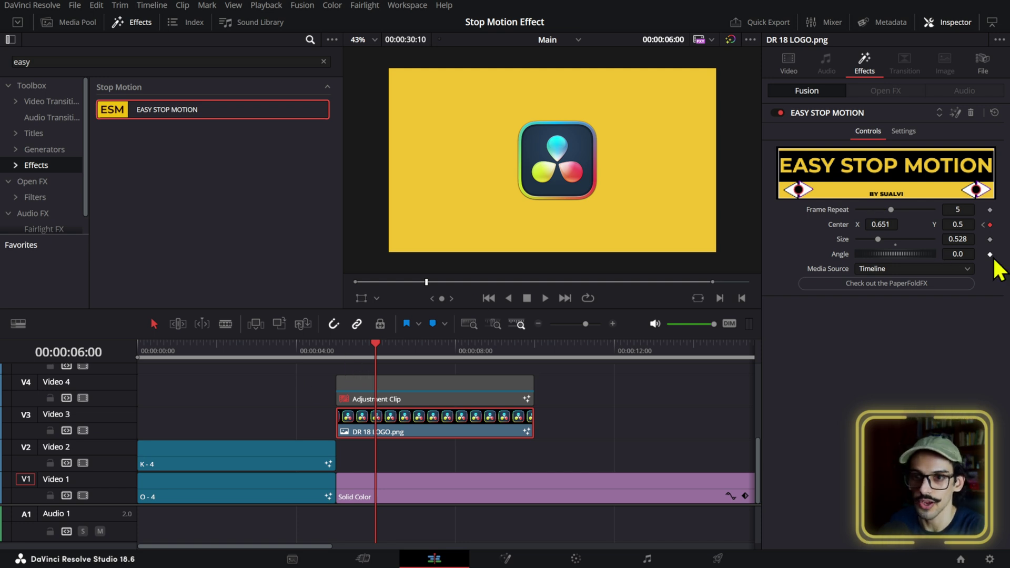
Keyframe the Angle at -10.9 at 00:00:05:18 and at 10.3 at 00:00:05:11, and reduce Size to 0.463
{"action": "left_click", "coordinate": [366, 351]}
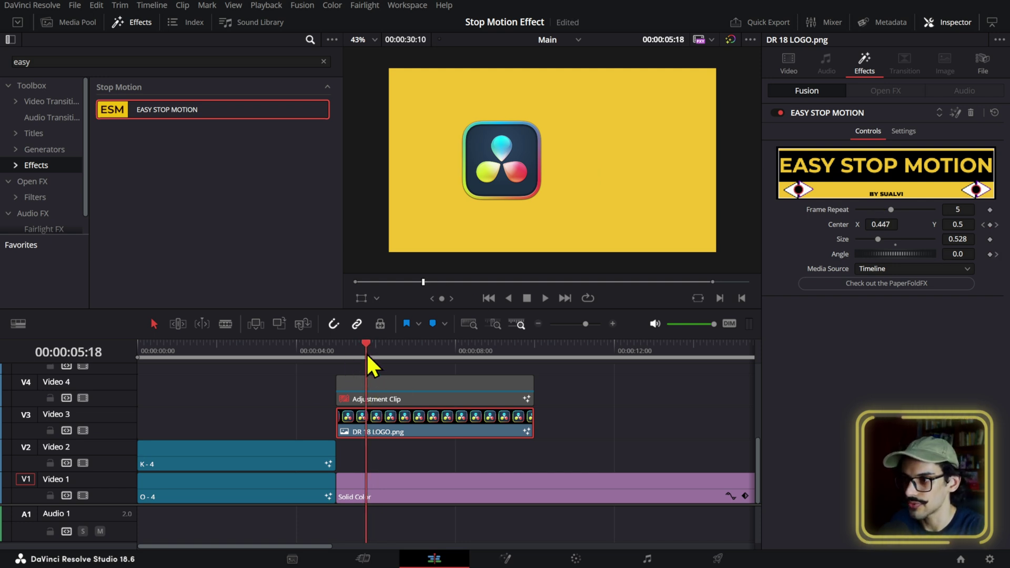
{"action": "left_click_drag", "start_coordinate": [958, 254], "coordinate": [972, 269]}
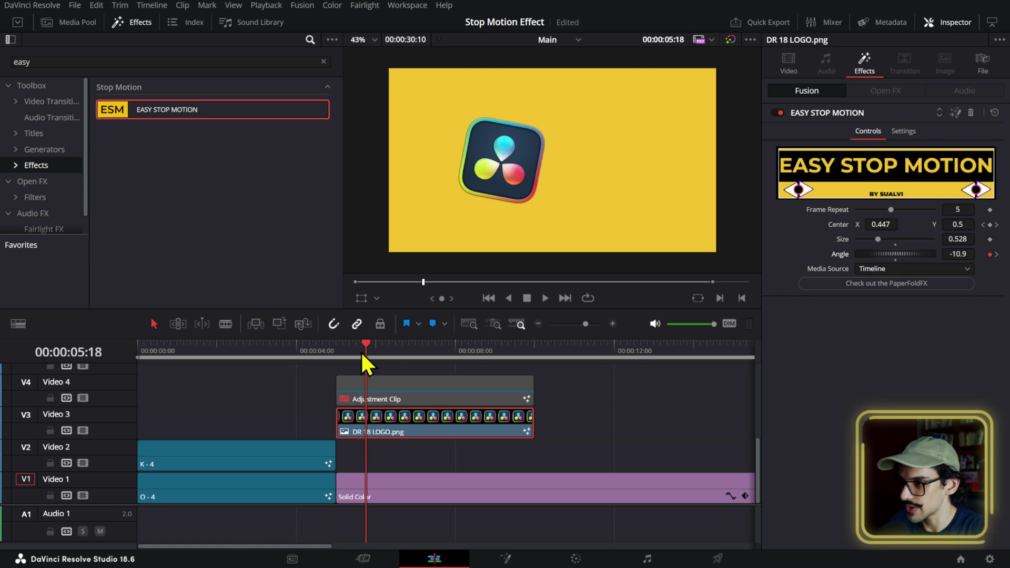
{"action": "left_click_drag", "start_coordinate": [361, 352], "coordinate": [354, 352]}
{"action": "left_click_drag", "start_coordinate": [956, 255], "coordinate": [939, 240]}
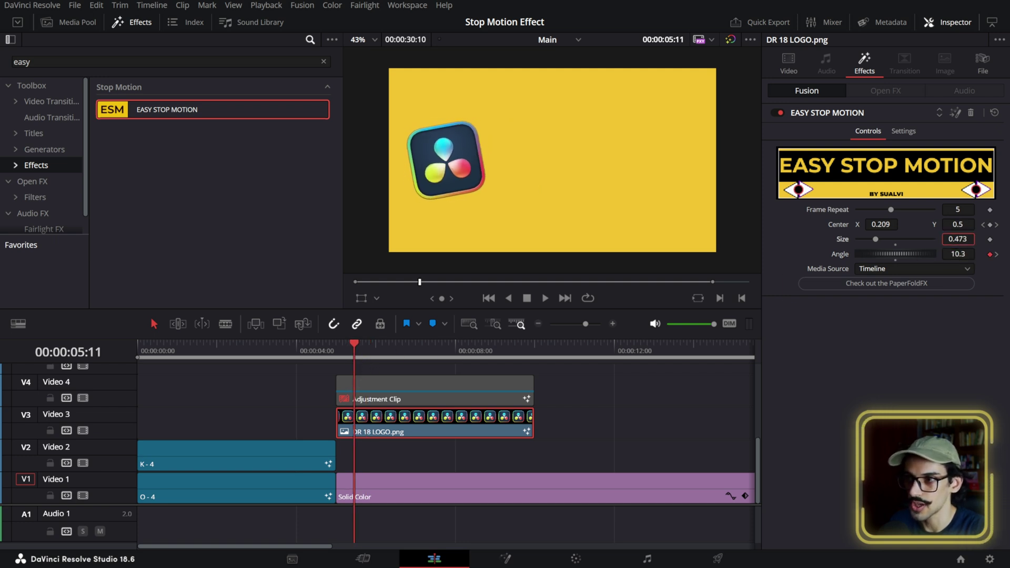
Keyframe the logo's Angle at 7.0 at 00:00:05:04
{"action": "left_click", "coordinate": [348, 354]}
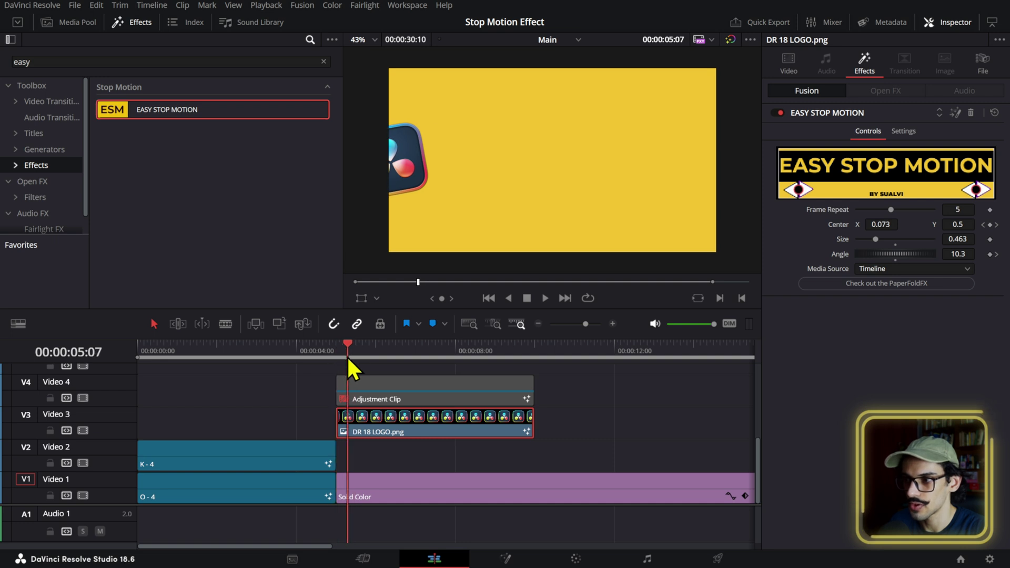
{"action": "key", "text": "Left"}
{"action": "key", "text": "Left"}
{"action": "key", "text": "Left"}
{"action": "left_click_drag", "start_coordinate": [957, 254], "coordinate": [953, 254]}
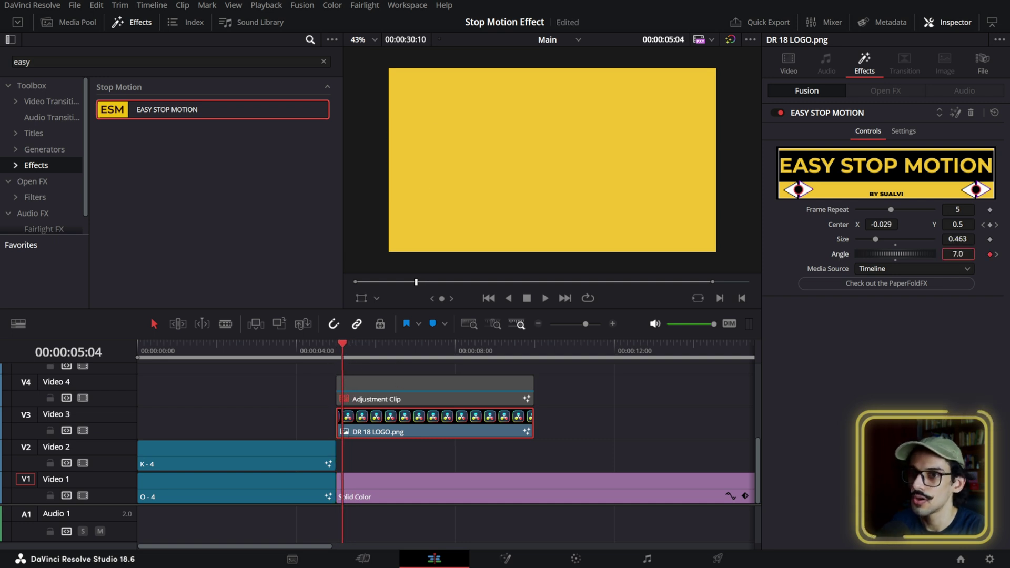
Play the logo animation from its start and set the Center X keyframe at 00:00:06:00 to 0.5
{"action": "left_click", "coordinate": [338, 353]}
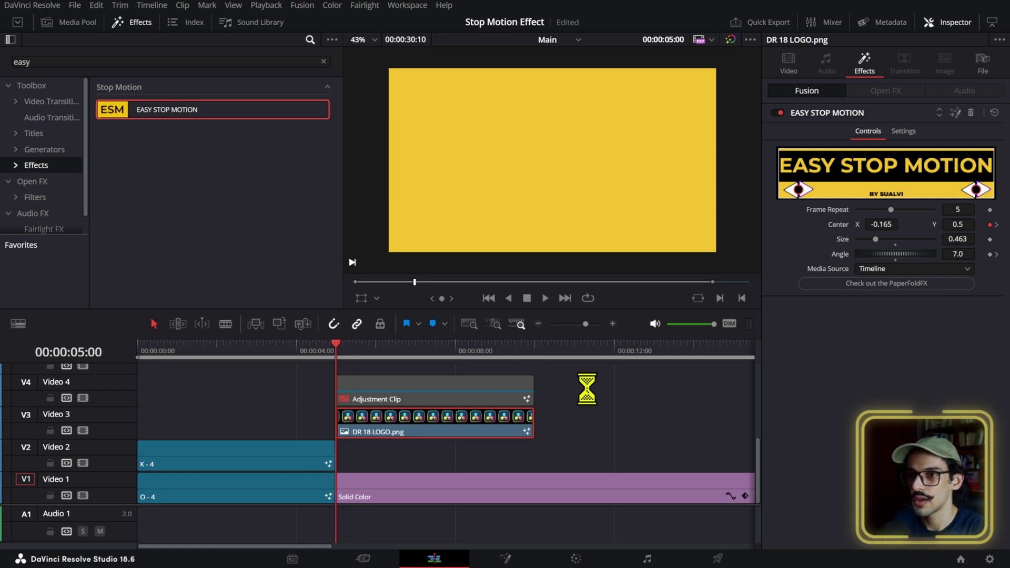
{"action": "key", "text": "space"}
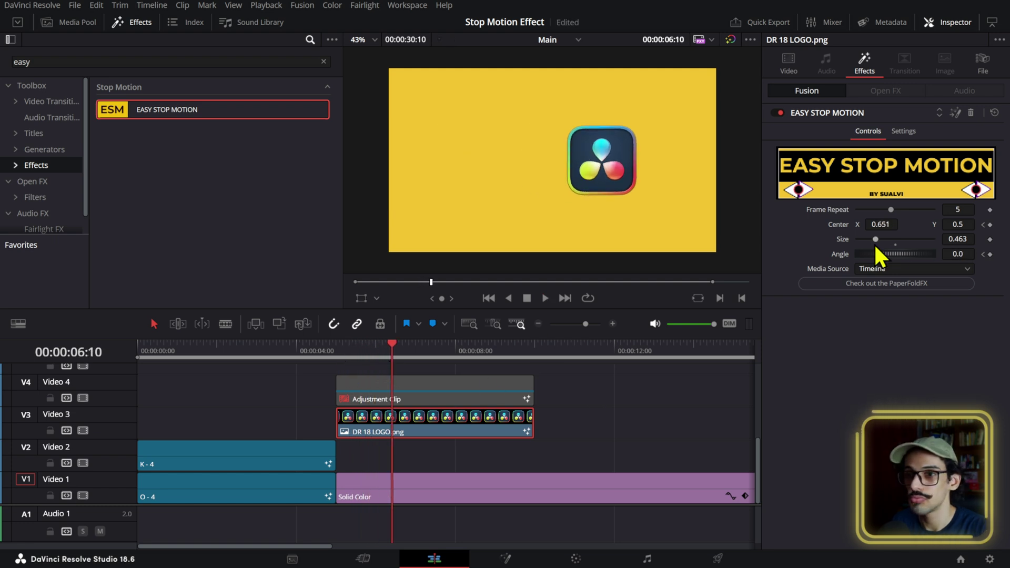
{"action": "left_click", "coordinate": [982, 225]}
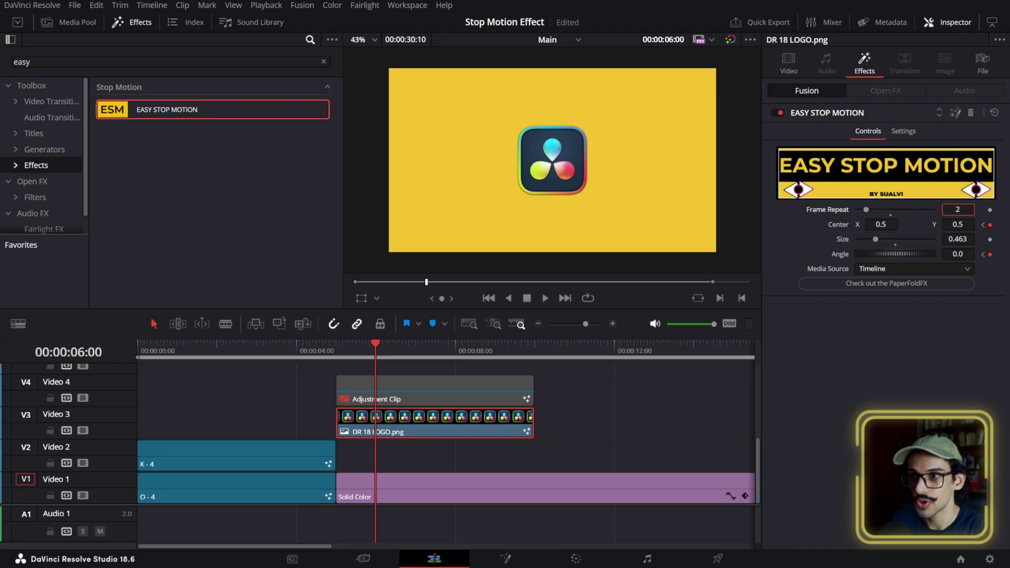
Set the effect's Frame Repeat to 1 and replay the logo animation from the start
{"action": "left_click", "coordinate": [957, 209]}
{"action": "key", "text": "BackSpace"}
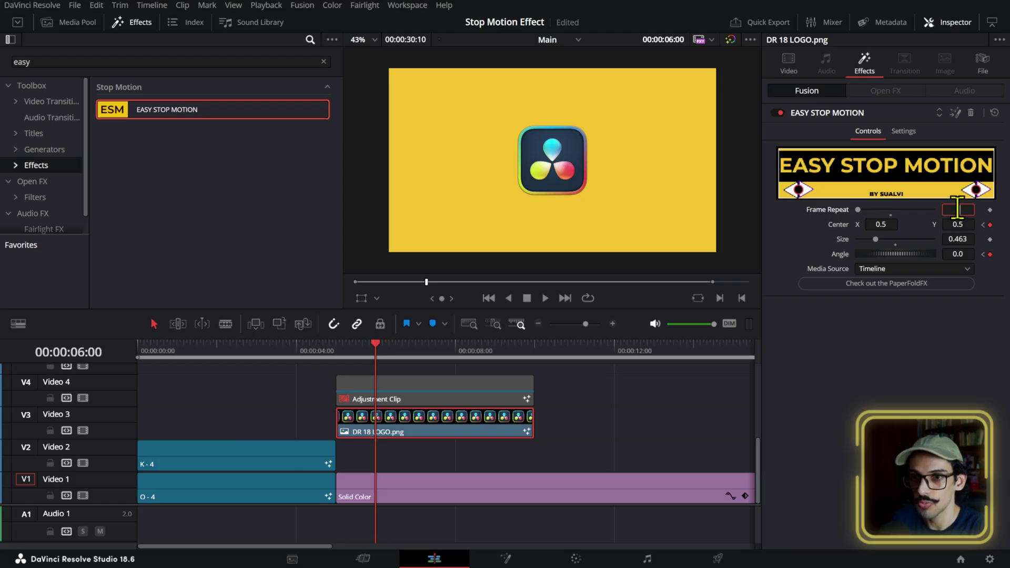
{"action": "left_click", "coordinate": [581, 404]}
{"action": "left_click", "coordinate": [456, 431]}
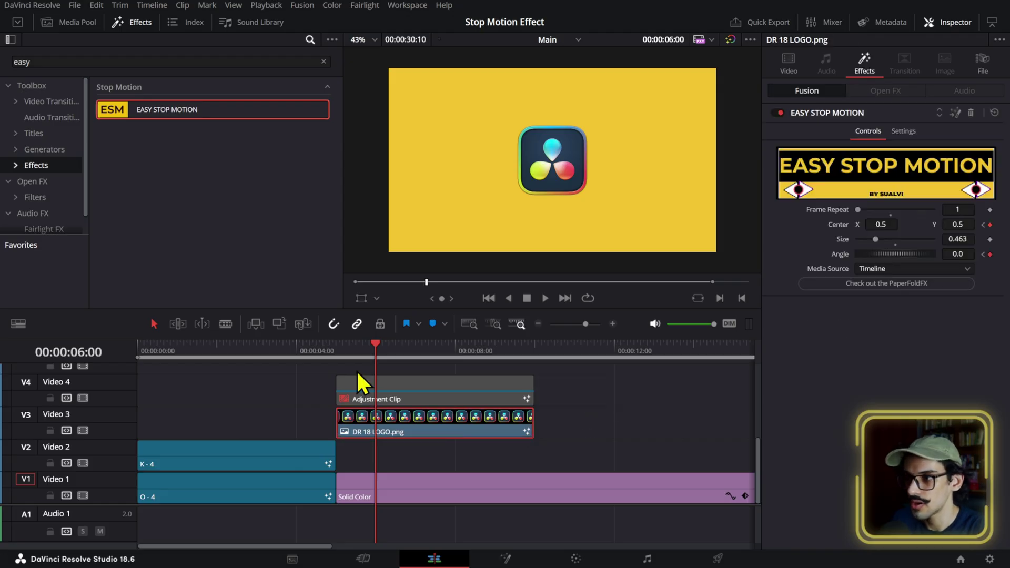
{"action": "mouse_move", "coordinate": [357, 368]}
{"action": "left_mouse_down"}
{"action": "mouse_move", "coordinate": [344, 360]}
{"action": "mouse_move", "coordinate": [375, 367]}
{"action": "mouse_move", "coordinate": [336, 371]}
{"action": "mouse_move", "coordinate": [364, 384]}
{"action": "mouse_move", "coordinate": [341, 379]}
{"action": "left_mouse_up"}
{"action": "key", "text": "space"}
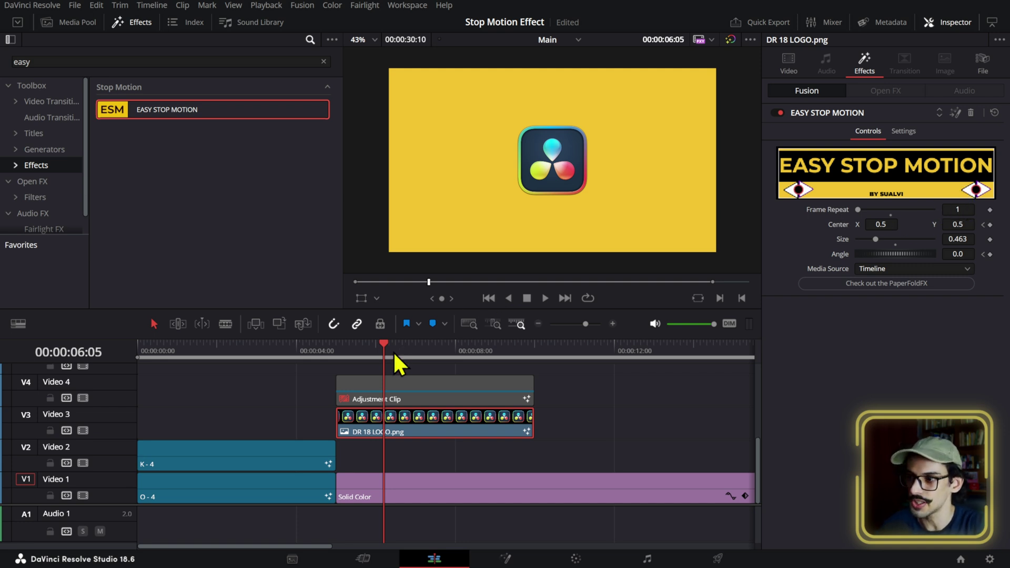
Set the effect's Frame Repeat to 4 and replay the logo animation from 00:00:05:00
{"action": "left_click", "coordinate": [951, 211]}
{"action": "type", "text": "4"}
{"action": "key", "text": "Tab"}
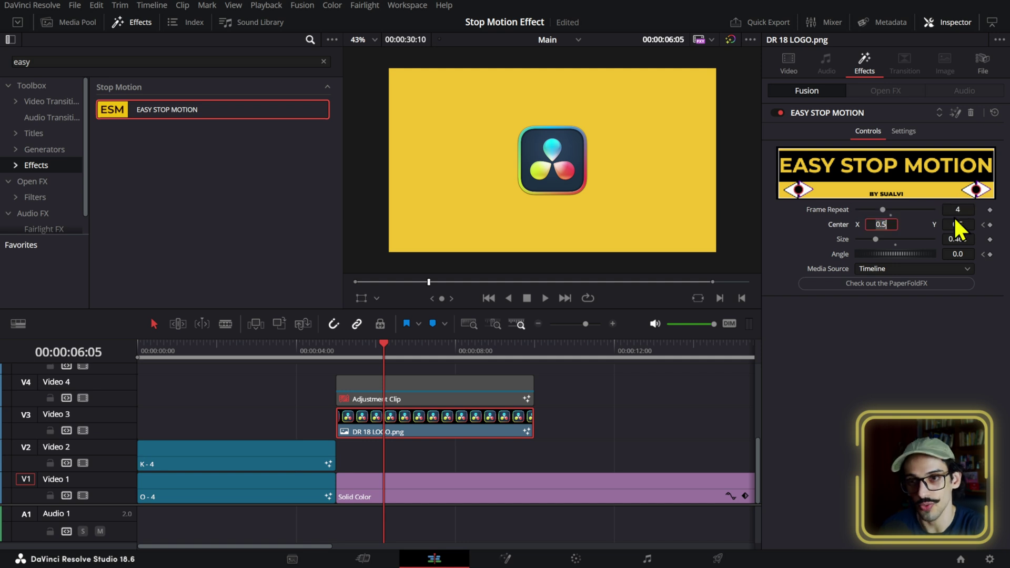
{"action": "left_click", "coordinate": [348, 352]}
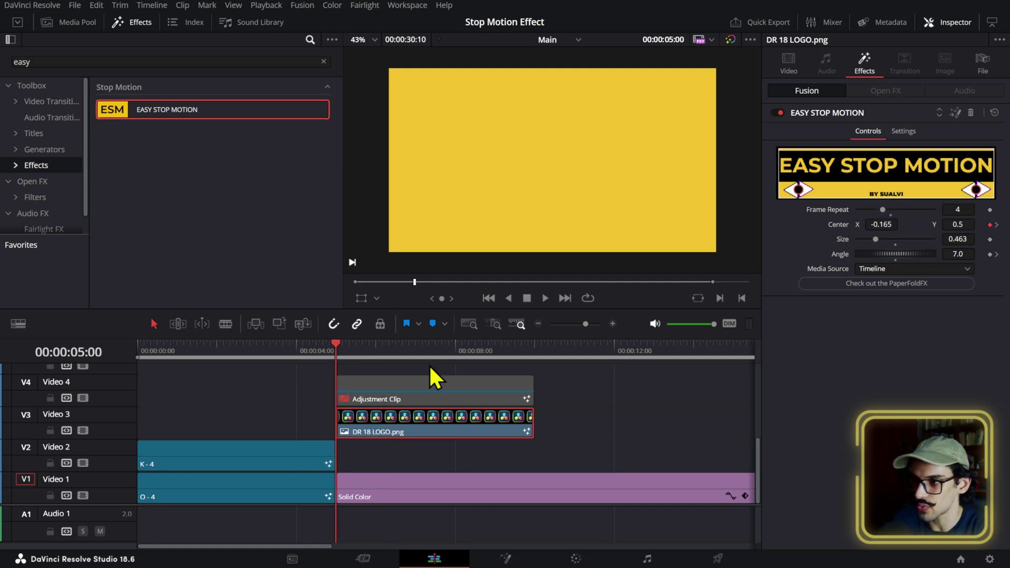
{"action": "left_click", "coordinate": [545, 399]}
{"action": "key", "text": "space"}
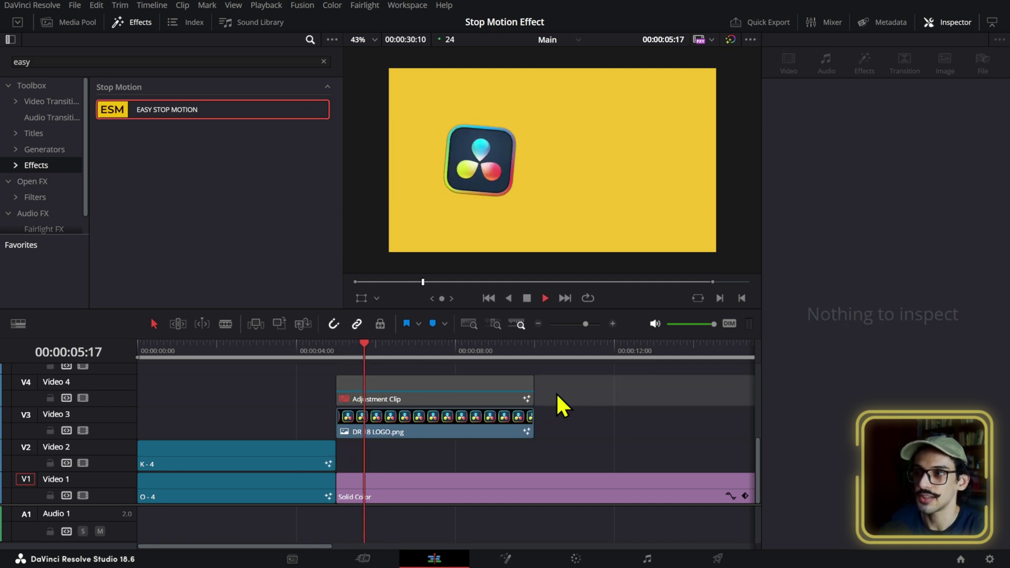
{"action": "key", "text": "space"}
Examine the Media Source options of the logo clip's EASY STOP MOTION effect
{"action": "left_click", "coordinate": [458, 427]}
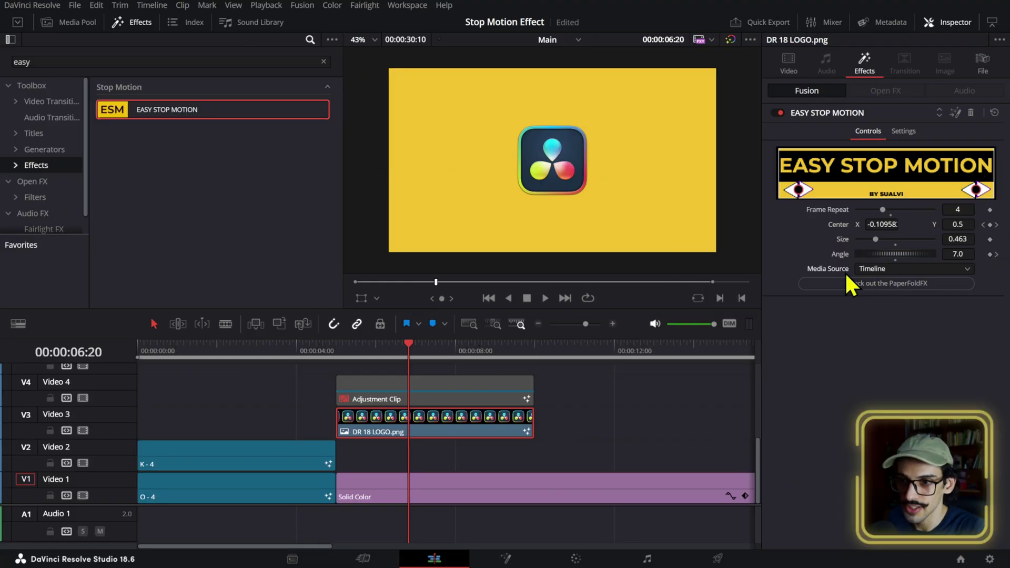
{"action": "left_click", "coordinate": [905, 270]}
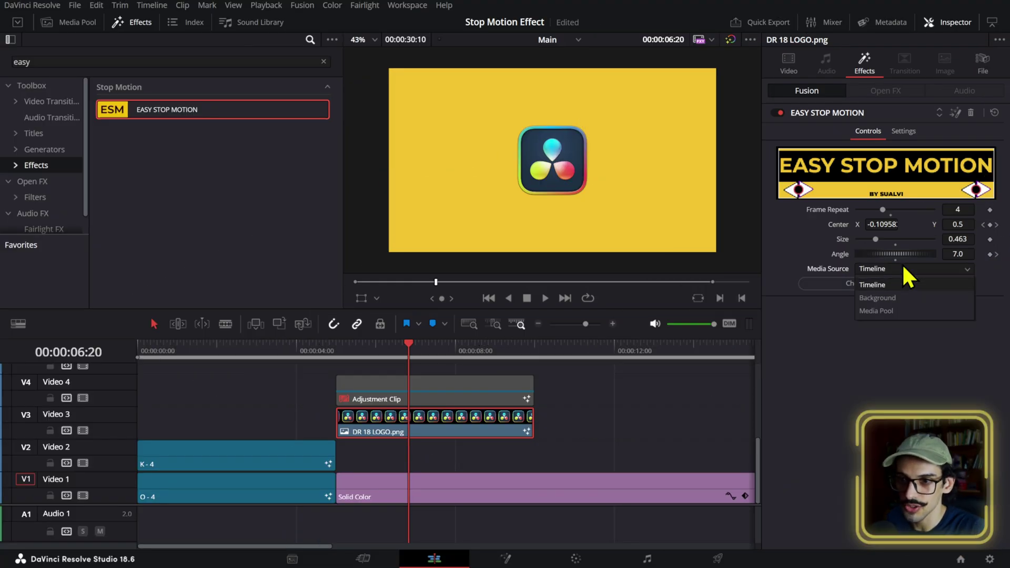
{"action": "left_click", "coordinate": [829, 269]}
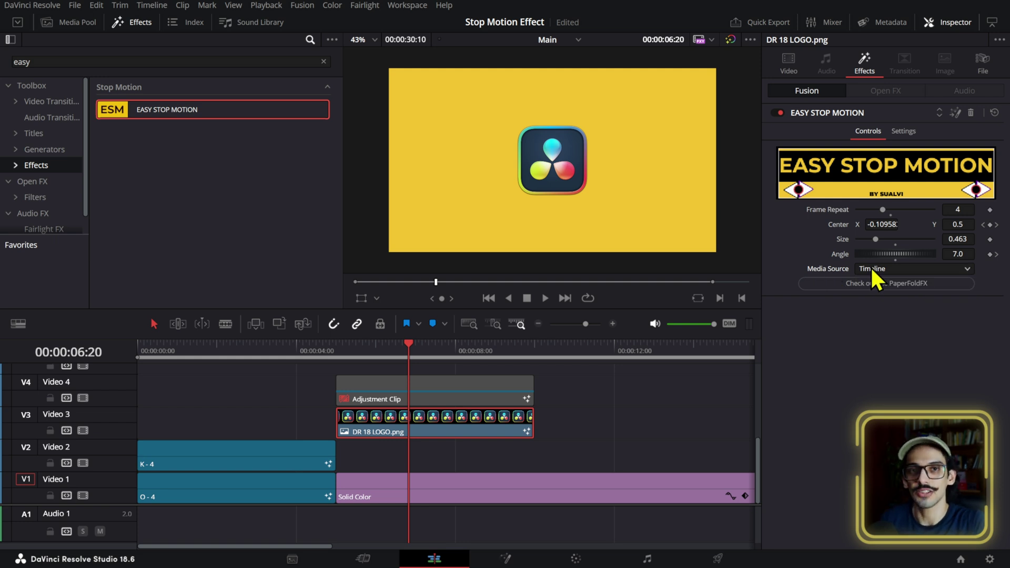
Clear the effects search, place an Adjustment Clip after the logo on Video 3 and open it in Fusion
{"action": "left_click", "coordinate": [59, 151]}
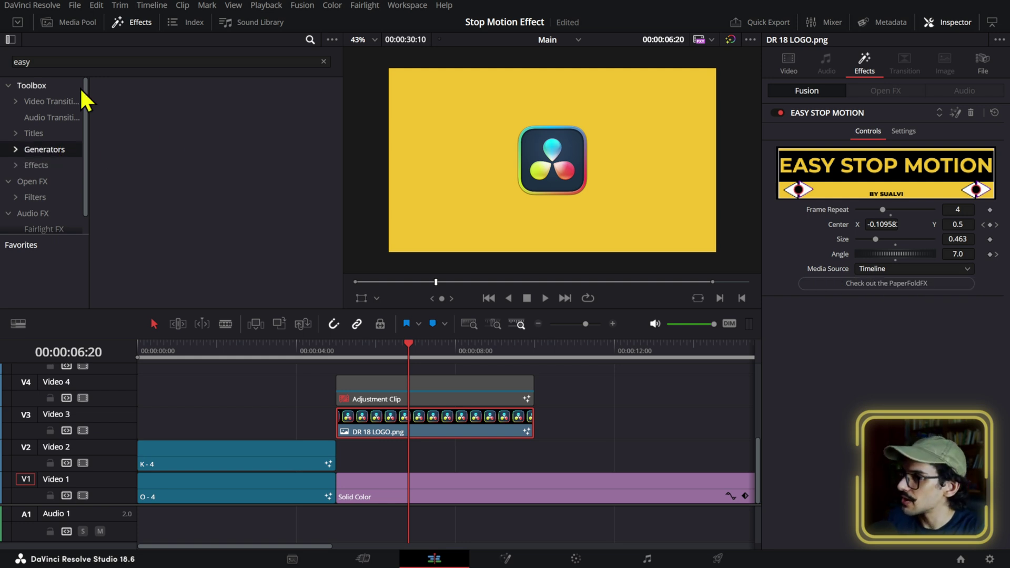
{"action": "left_click", "coordinate": [323, 62]}
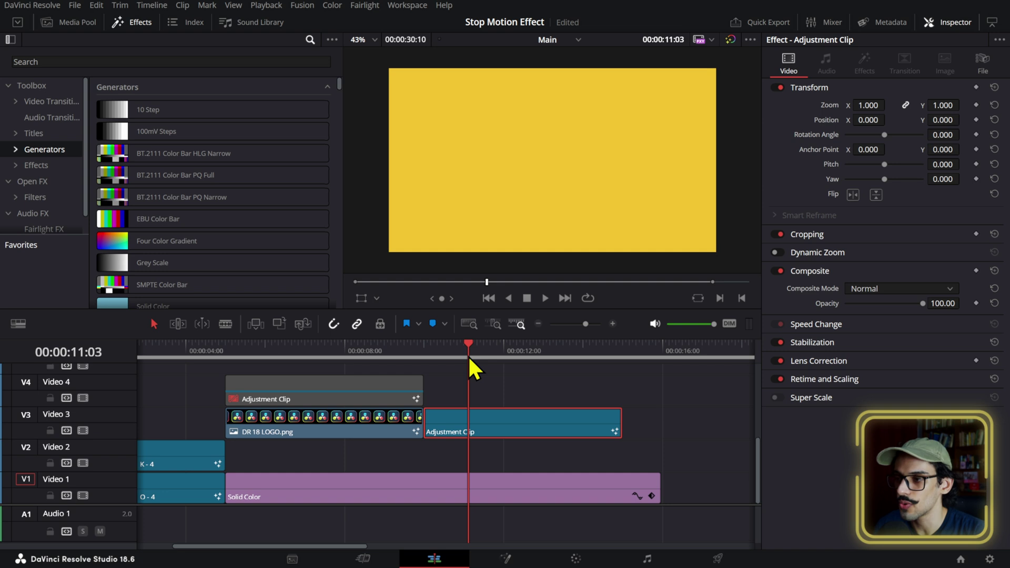
{"action": "left_click_drag", "start_coordinate": [468, 355], "coordinate": [451, 355]}
{"action": "left_click", "coordinate": [505, 558]}
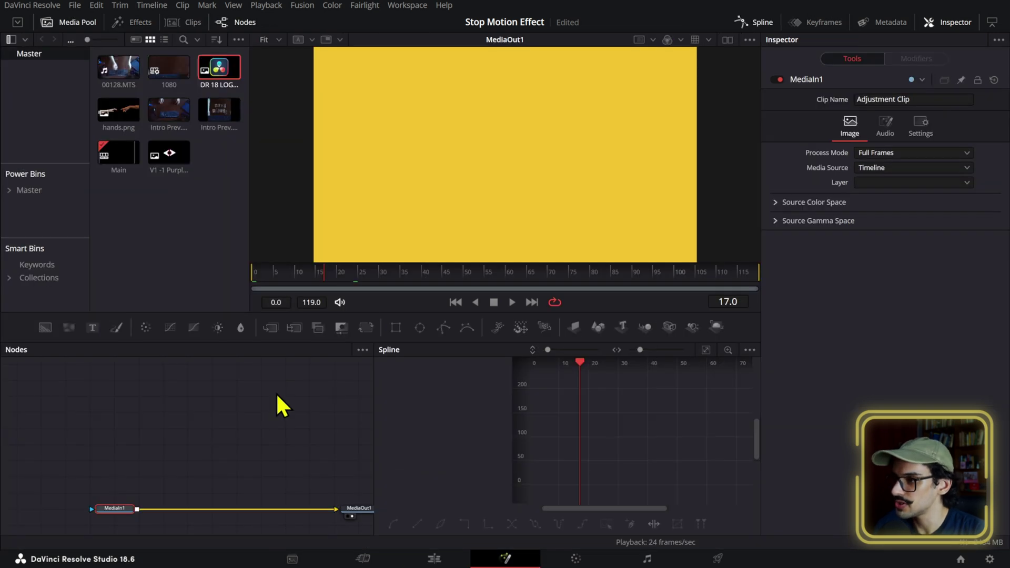
Add the EASY STOP MOTION template as an unconnected node above MediaIn1 and bring back the media pool
{"action": "left_click", "coordinate": [135, 26]}
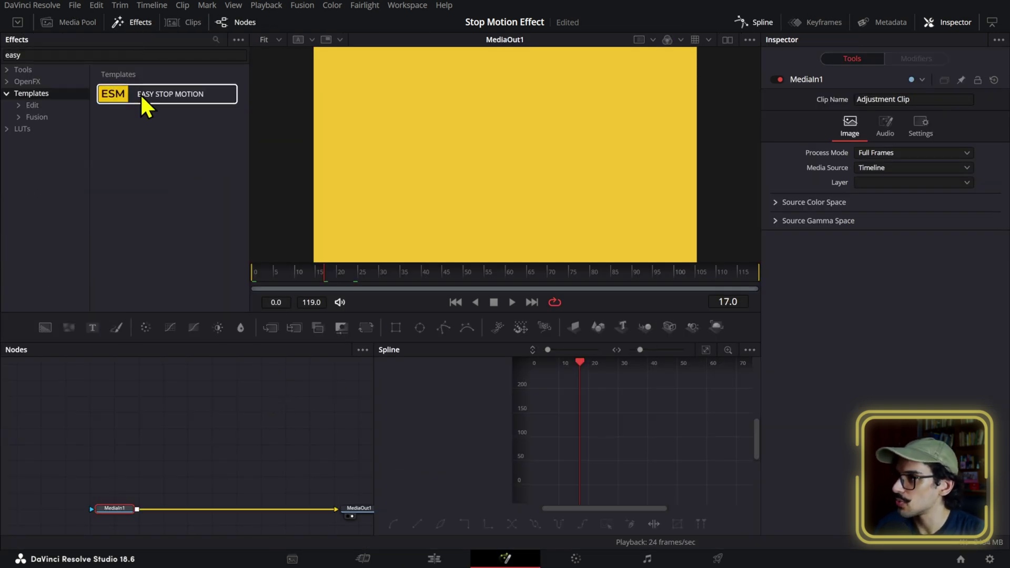
{"action": "left_click_drag", "start_coordinate": [140, 93], "coordinate": [245, 399]}
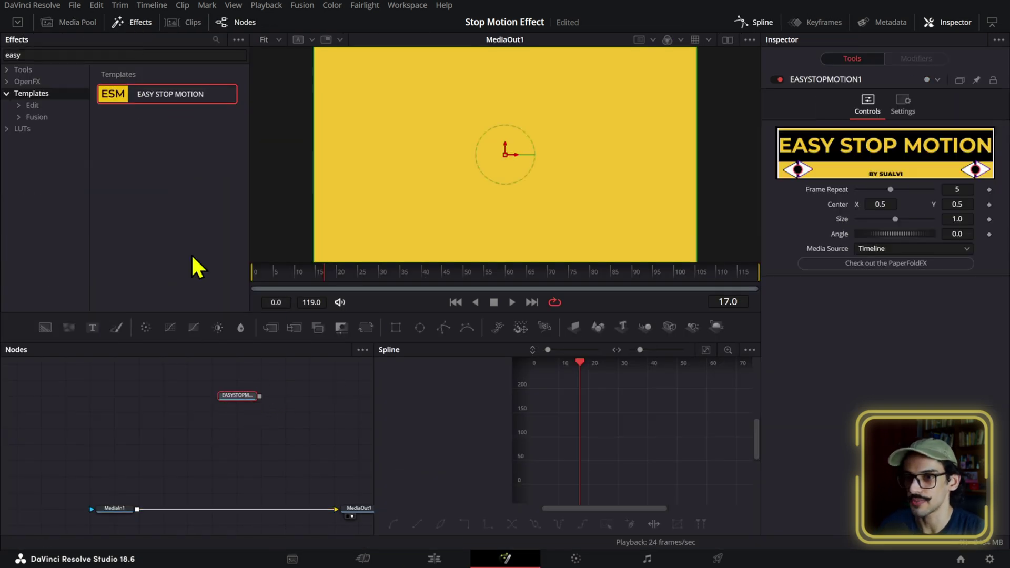
{"action": "left_click", "coordinate": [85, 26]}
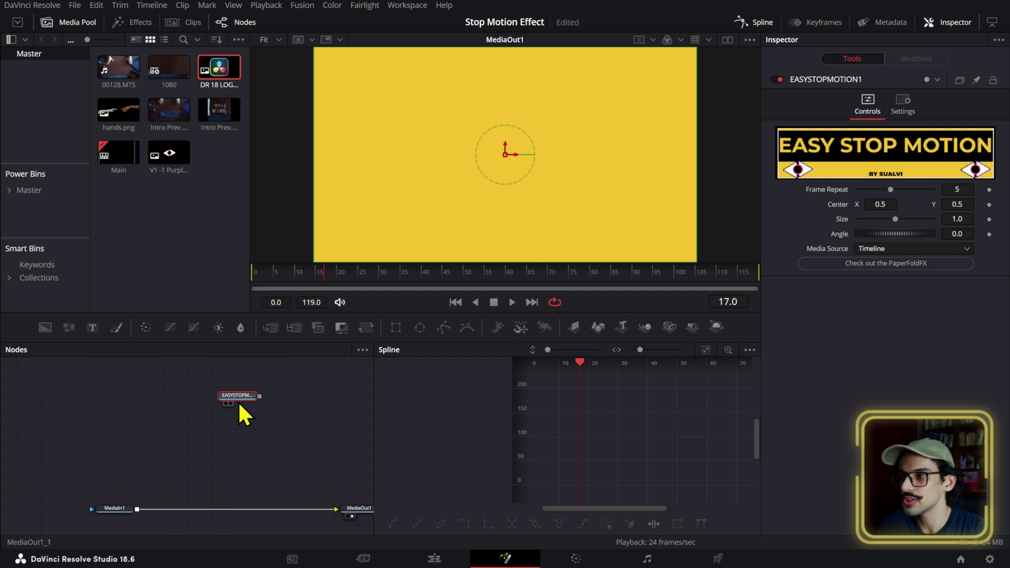
Display the EASY STOP MOTION node in the viewer and set its Media Source to Media Pool
{"action": "key", "text": "2"}
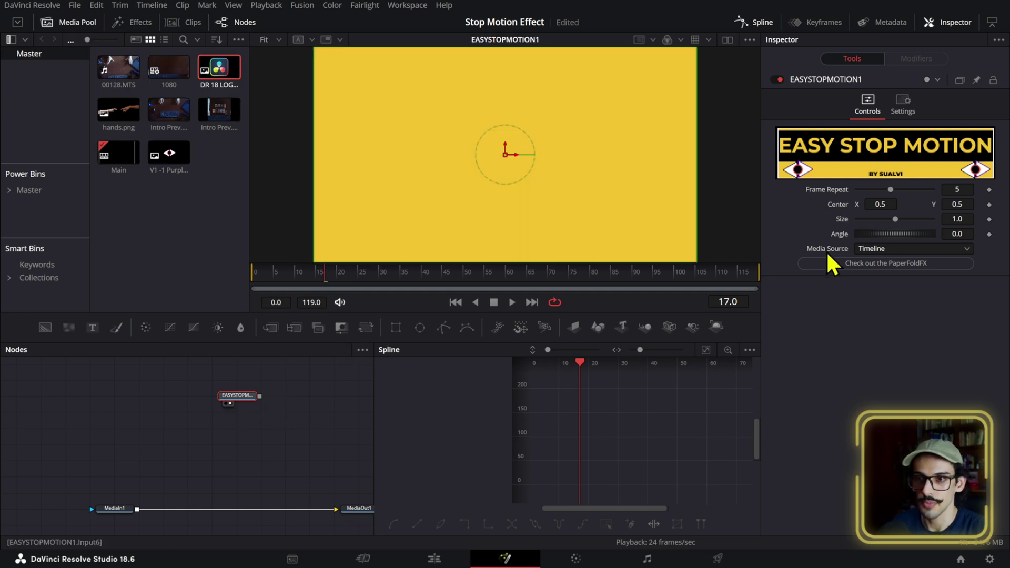
{"action": "left_click", "coordinate": [861, 251]}
{"action": "left_click", "coordinate": [877, 289]}
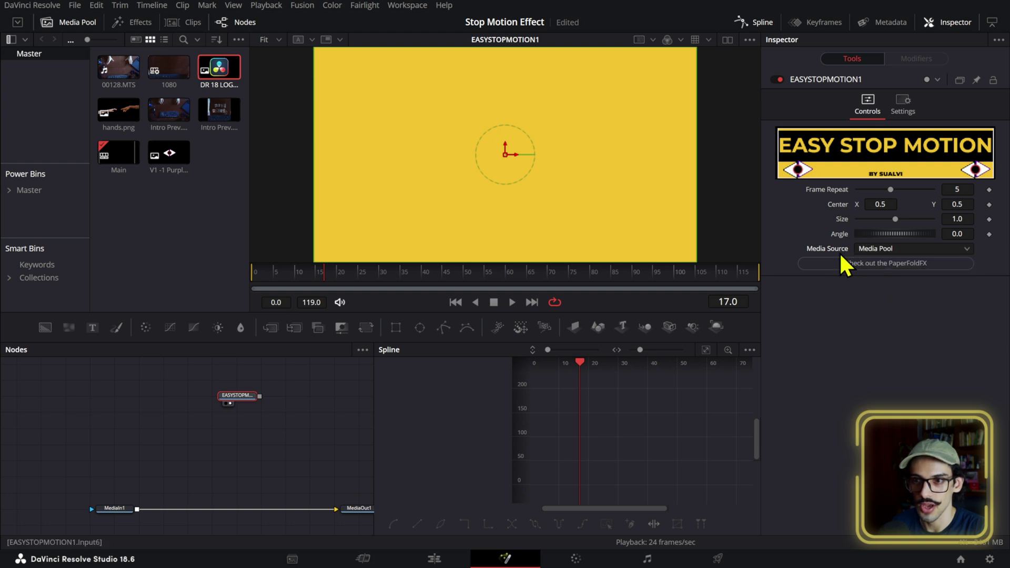
Load the DR 18 LOGO image into the EASY STOP MOTION node through the Media Pool source and display the node at frame 0
{"action": "left_click", "coordinate": [862, 251]}
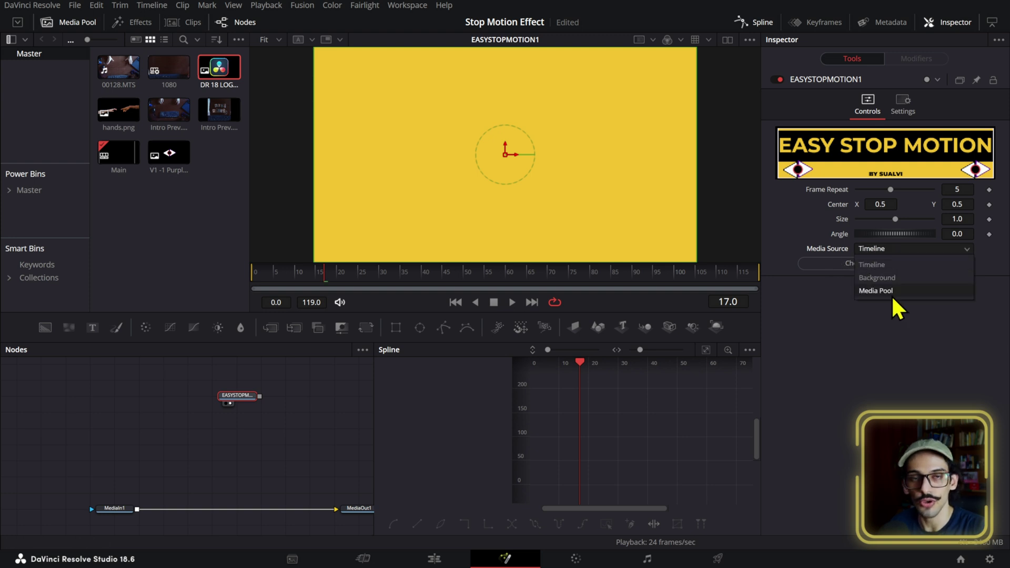
{"action": "left_click", "coordinate": [879, 264]}
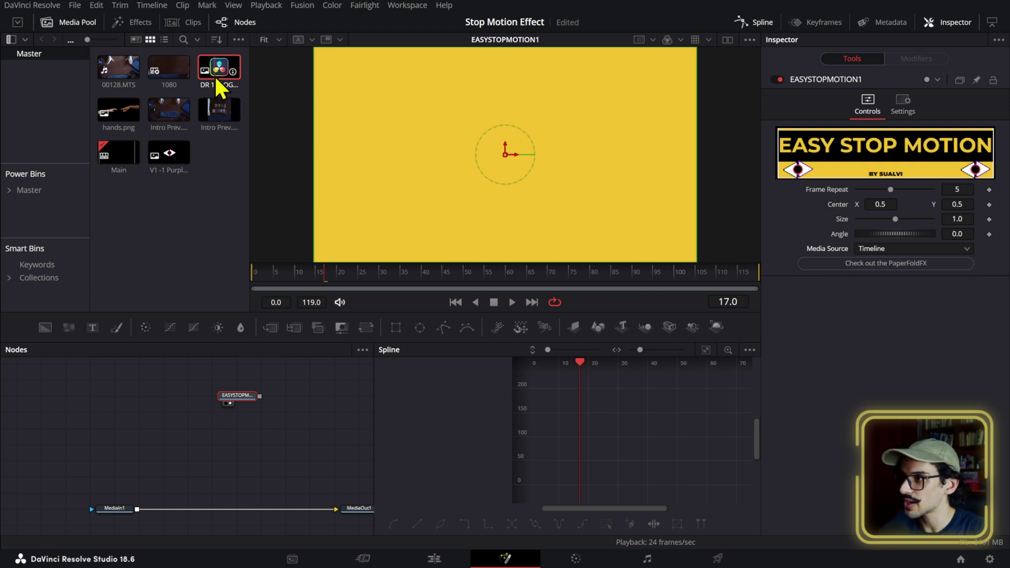
{"action": "left_click_drag", "start_coordinate": [226, 84], "coordinate": [836, 251]}
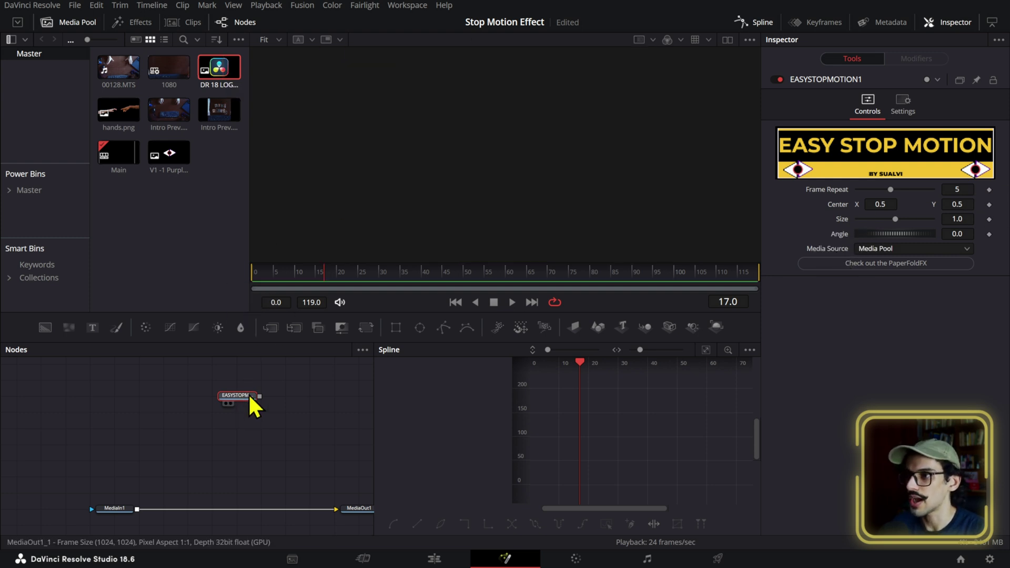
{"action": "left_click_drag", "start_coordinate": [304, 281], "coordinate": [214, 272]}
{"action": "mouse_move", "coordinate": [889, 204]}
{"action": "left_mouse_down"}
{"action": "mouse_move", "coordinate": [876, 204]}
{"action": "mouse_move", "coordinate": [886, 204]}
{"action": "left_mouse_up"}
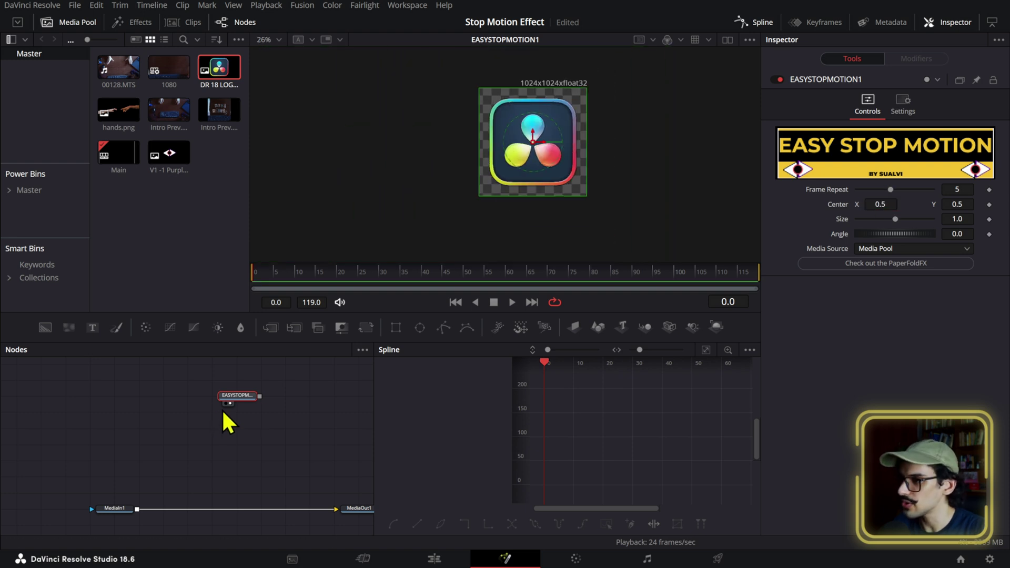
Merge the EASY STOP MOTION node over MediaIn1 and display MediaOut1 in the viewer
{"action": "left_click", "coordinate": [902, 106]}
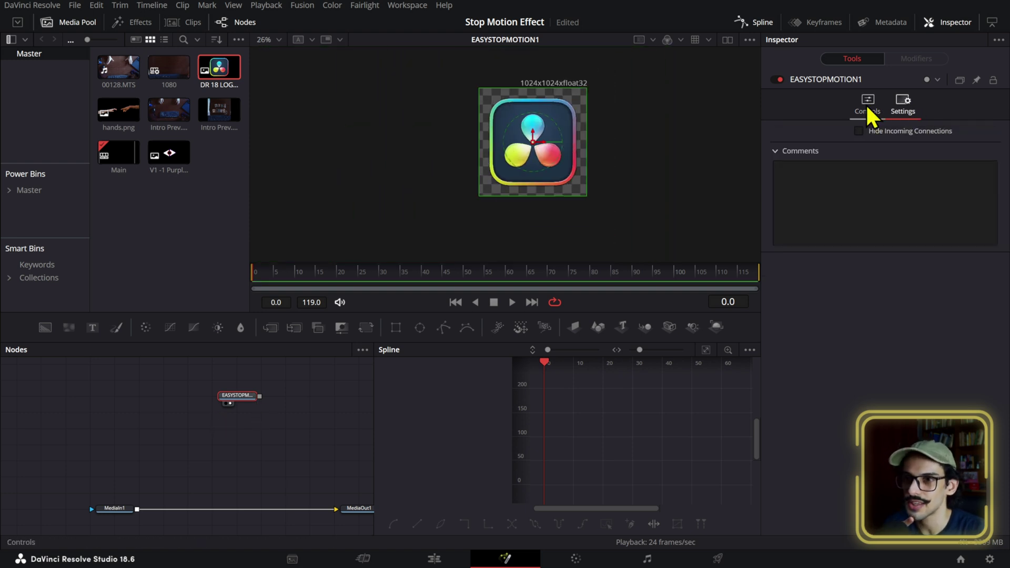
{"action": "left_click", "coordinate": [867, 105]}
{"action": "left_click_drag", "start_coordinate": [260, 395], "coordinate": [136, 512]}
{"action": "left_click", "coordinate": [345, 506]}
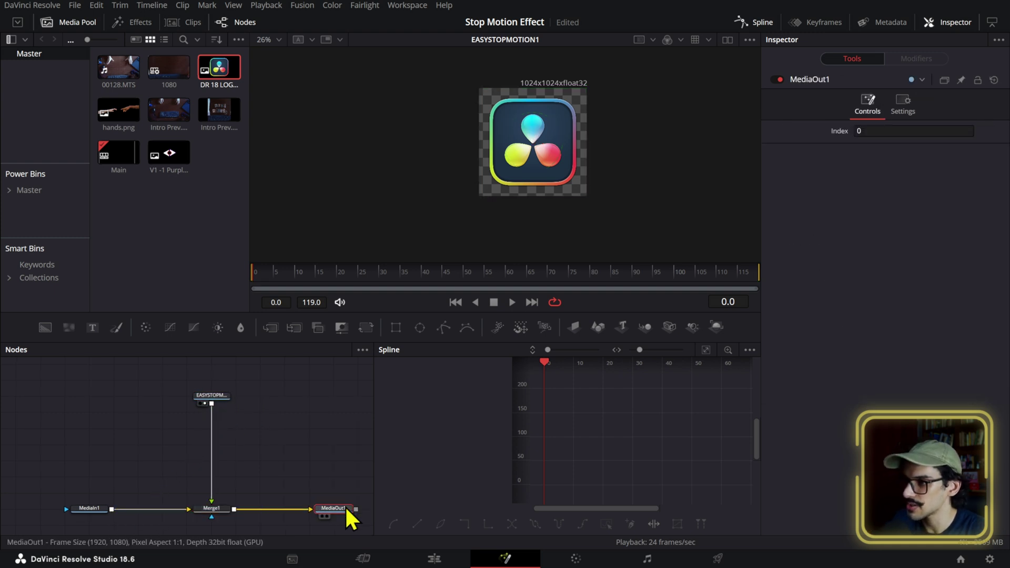
{"action": "key", "text": "1"}
Try shifting the logo left with the EASY STOP MOTION node's Center X at about -0.024, and undo the shift
{"action": "left_click", "coordinate": [213, 395]}
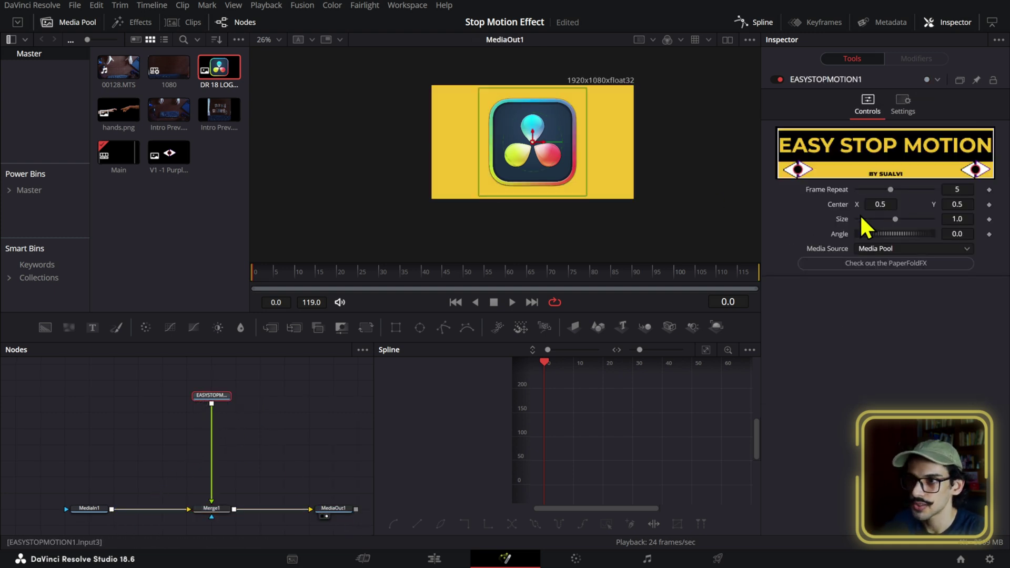
{"action": "left_click_drag", "start_coordinate": [893, 206], "coordinate": [576, 210]}
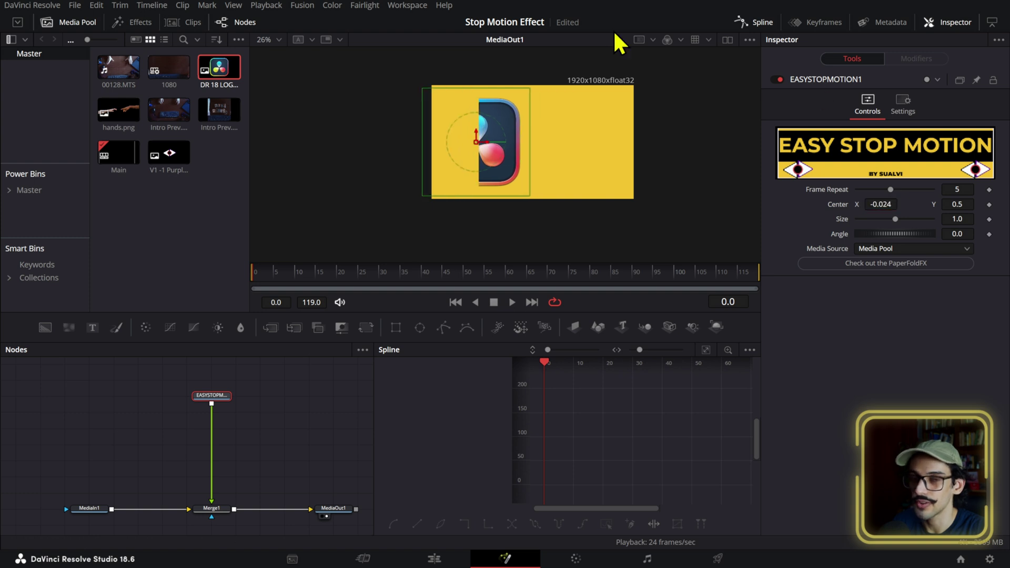
{"action": "key", "text": "ctrl+z"}
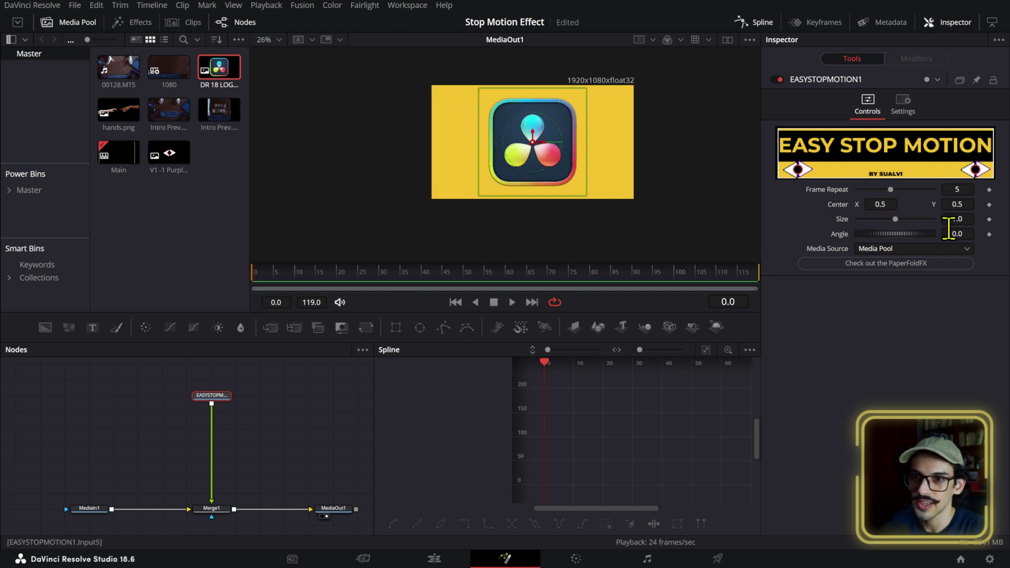
Reduce the EASY STOP MOTION node's Size to about 0.573, and return to the Edit page with the playhead at 00:00:09:05 over the logo clip
{"action": "left_click_drag", "start_coordinate": [894, 218], "coordinate": [879, 218]}
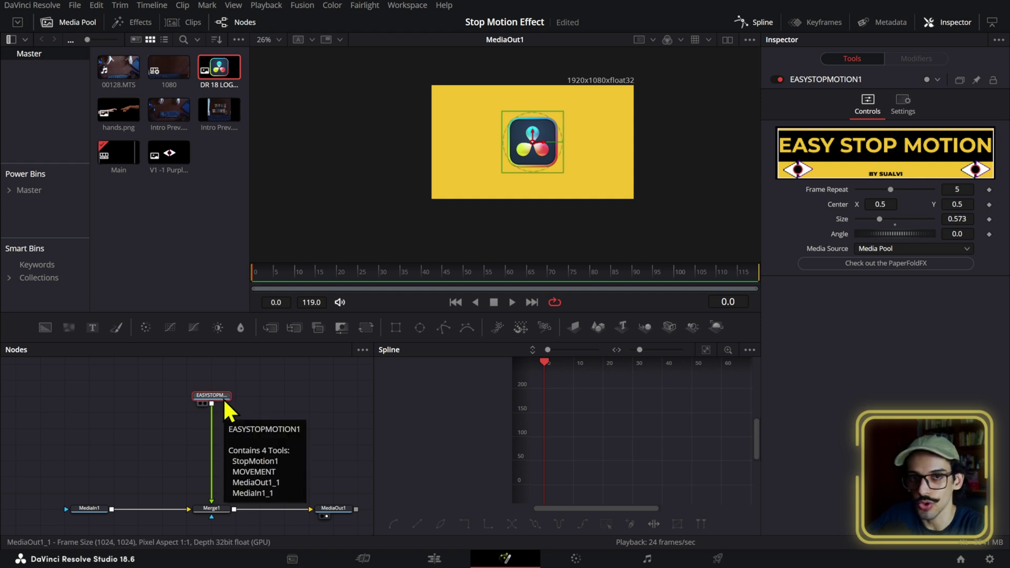
{"action": "key", "text": "ctrl+s"}
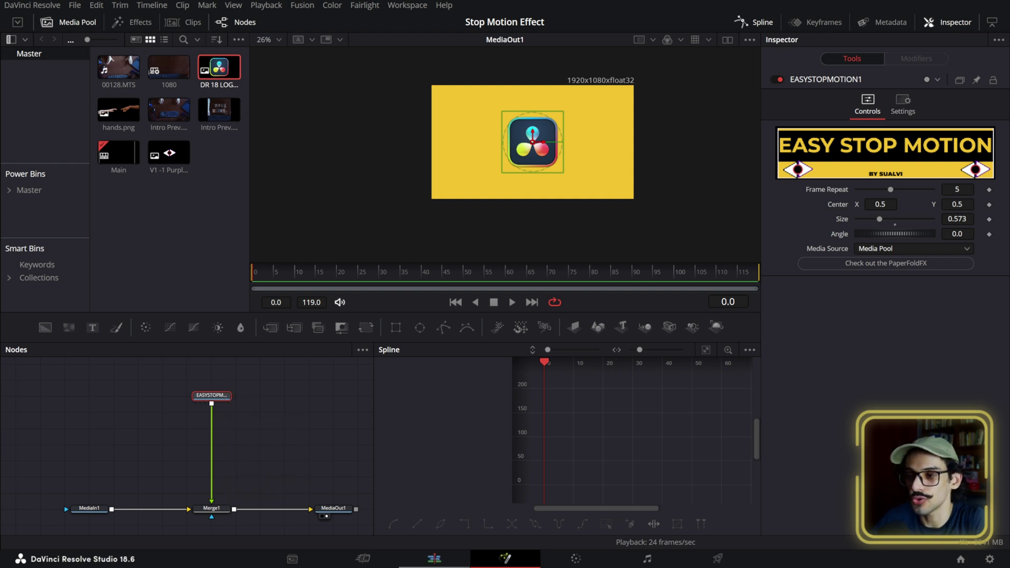
{"action": "left_click", "coordinate": [434, 559]}
{"action": "left_click", "coordinate": [392, 352]}
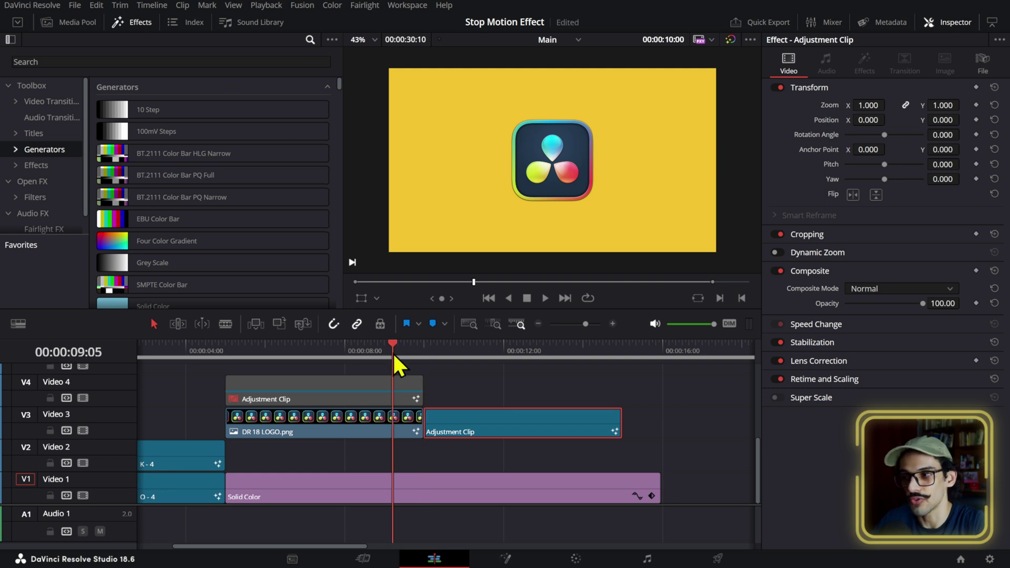